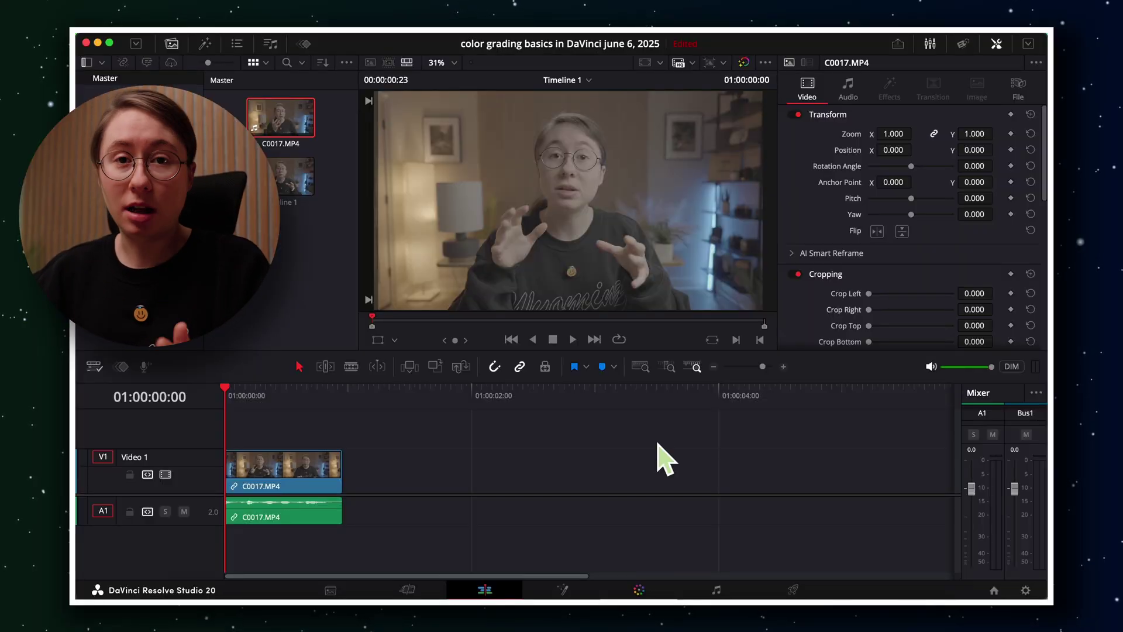
On the Color page, add serial node 03, placing 02 above 01 and 03 feeding the output.
{"action": "left_click", "coordinate": [640, 588]}
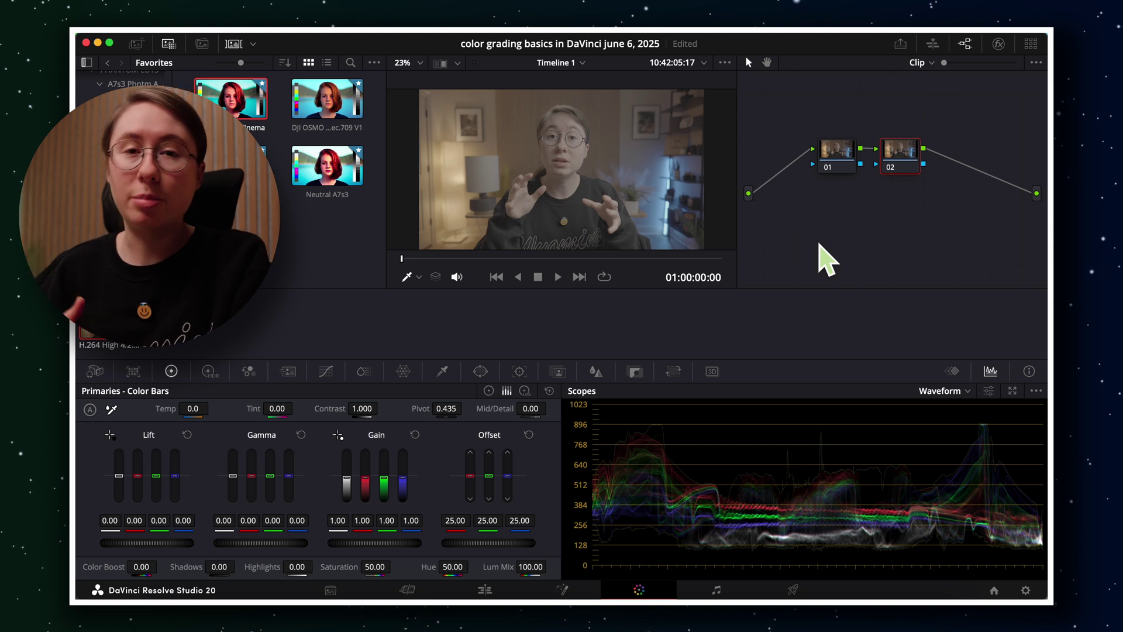
{"action": "key", "text": "alt+s"}
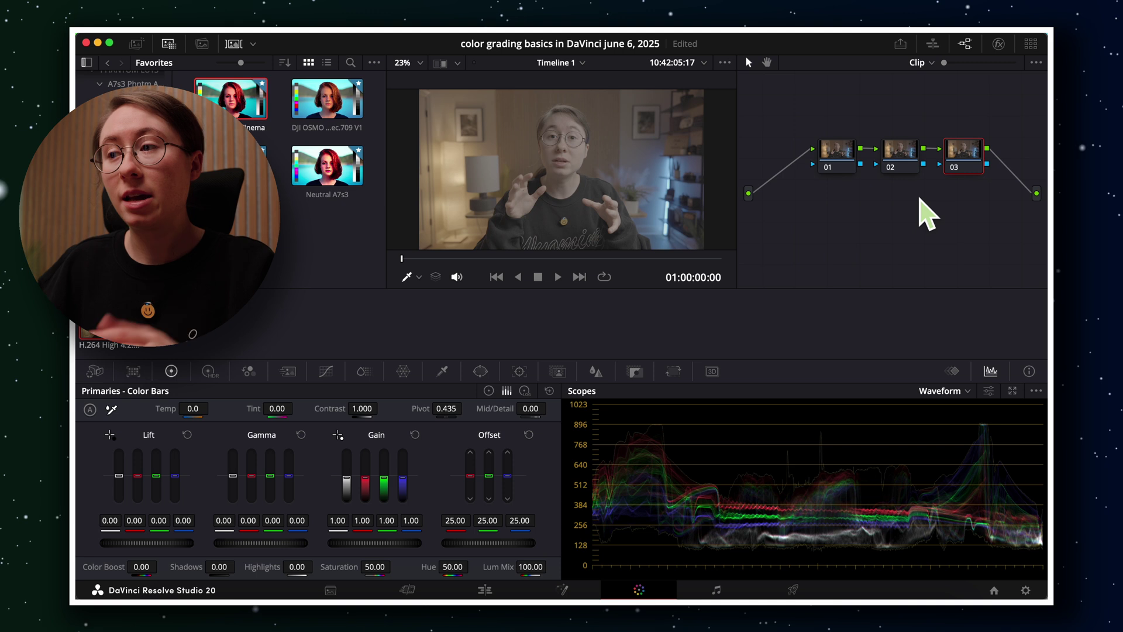
{"action": "left_click_drag", "start_coordinate": [983, 150], "coordinate": [954, 232]}
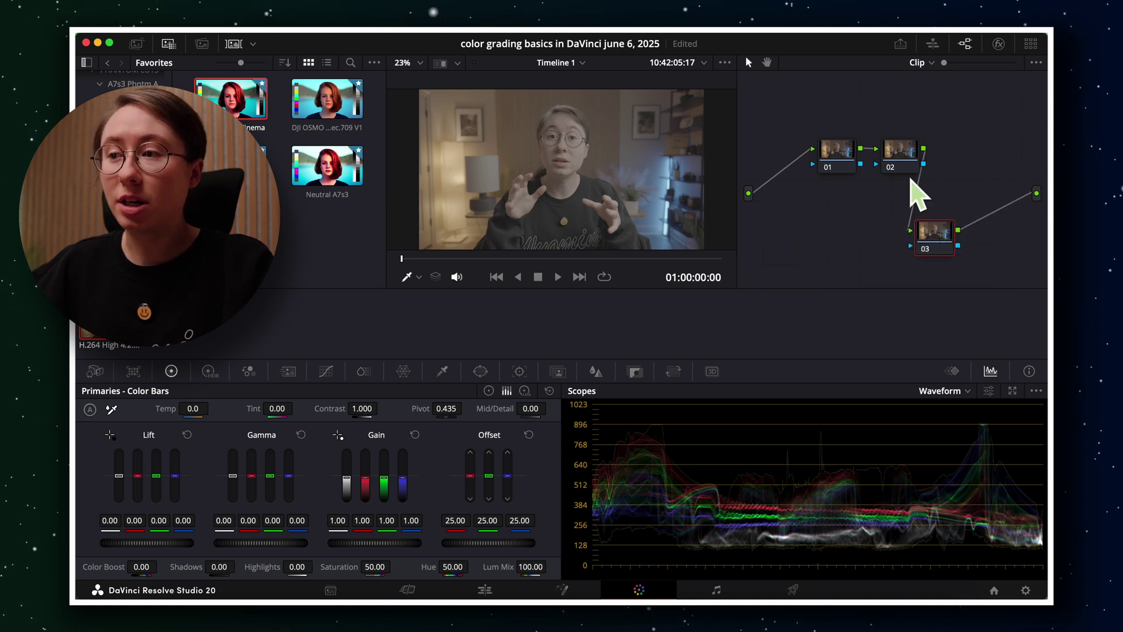
{"action": "left_click_drag", "start_coordinate": [908, 171], "coordinate": [836, 224]}
{"action": "left_click_drag", "start_coordinate": [930, 233], "coordinate": [840, 137]}
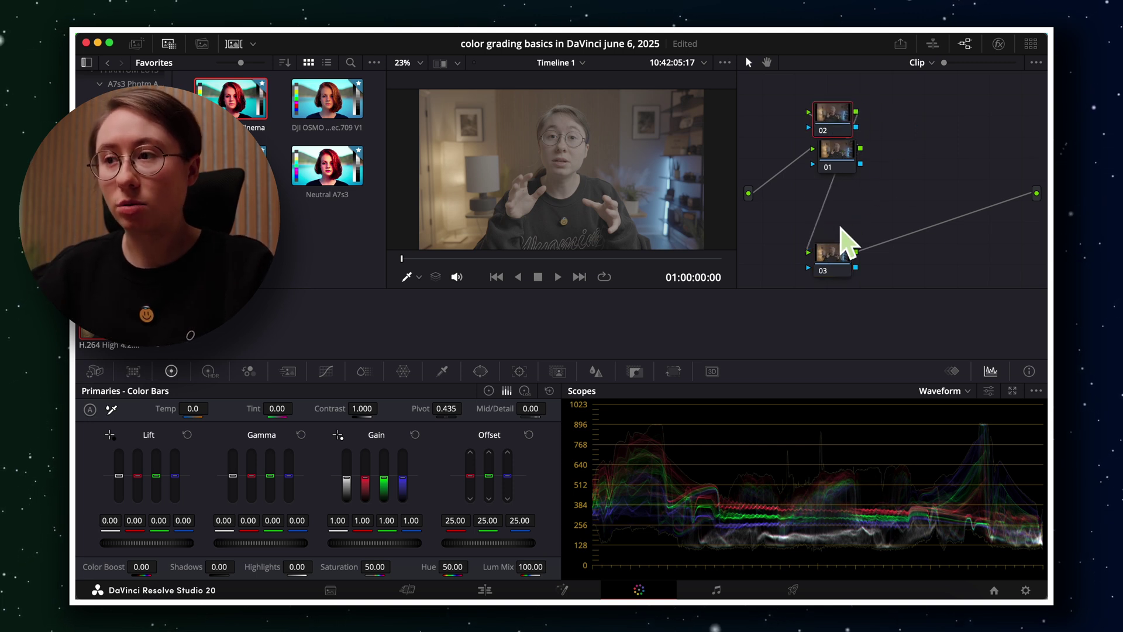
{"action": "left_click_drag", "start_coordinate": [834, 251], "coordinate": [962, 169]}
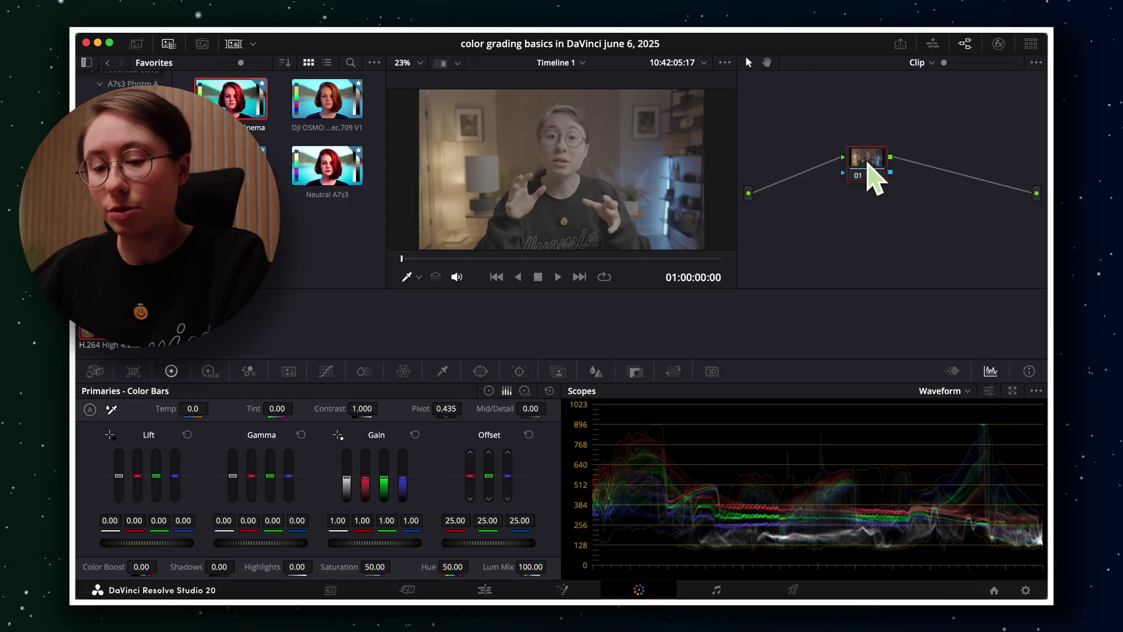
Add a fresh serial node 02 after node 01 with Alt+S.
{"action": "key", "text": "alt+s"}
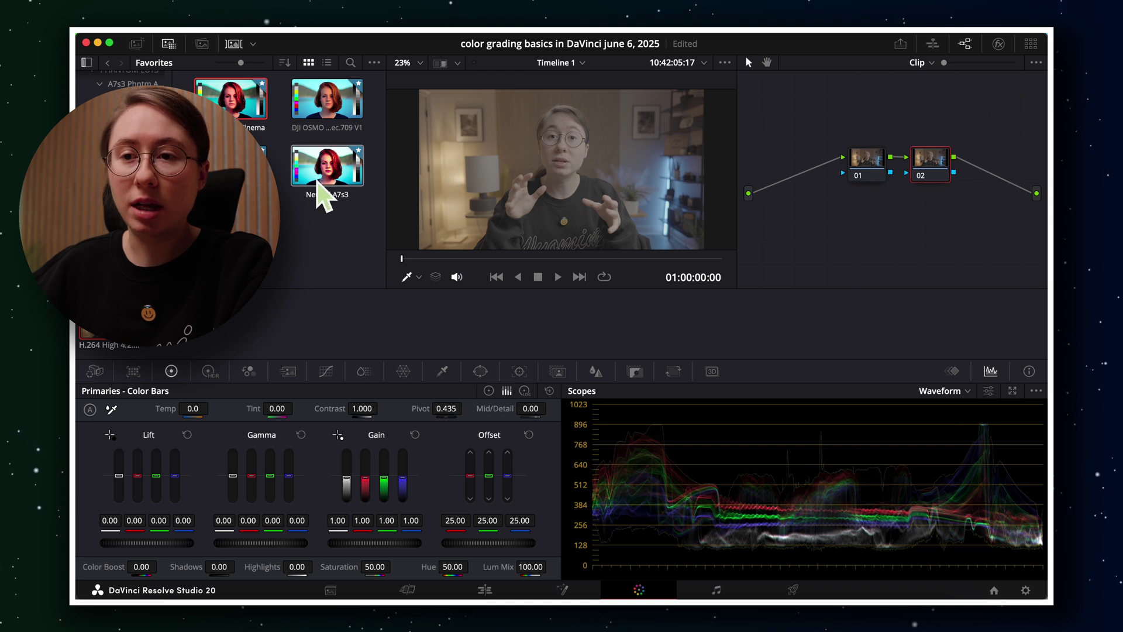
Try the MB Youtube Log Cinema LUT on node 02, then settle on Neutral A7s3.
{"action": "left_click", "coordinate": [328, 165]}
{"action": "left_click_drag", "start_coordinate": [329, 164], "coordinate": [934, 168]}
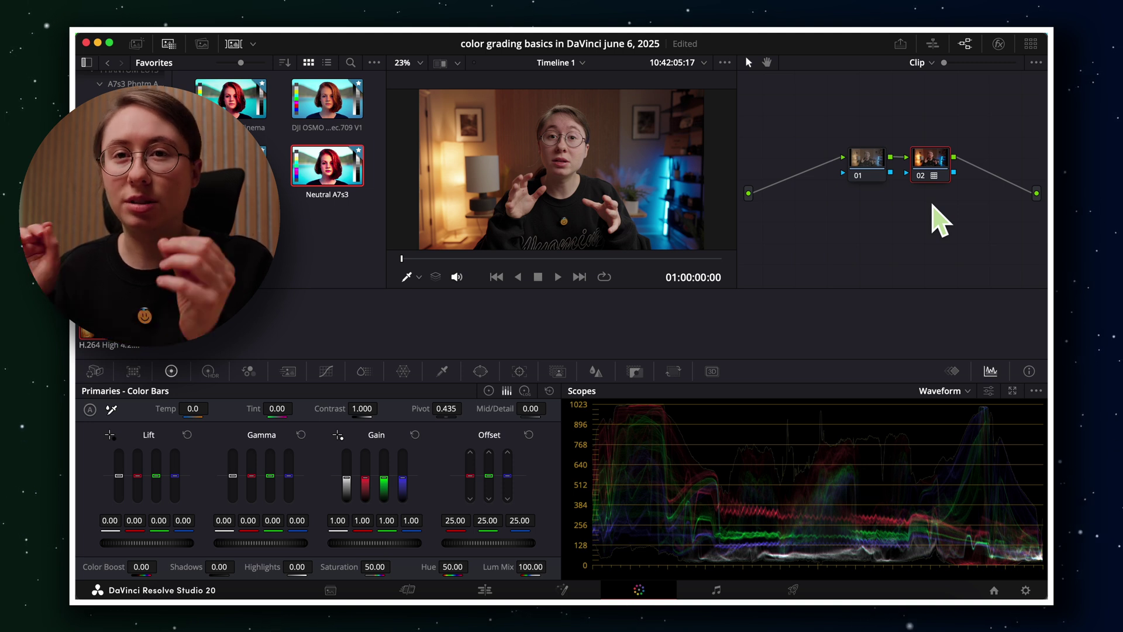
{"action": "left_click", "coordinate": [230, 99]}
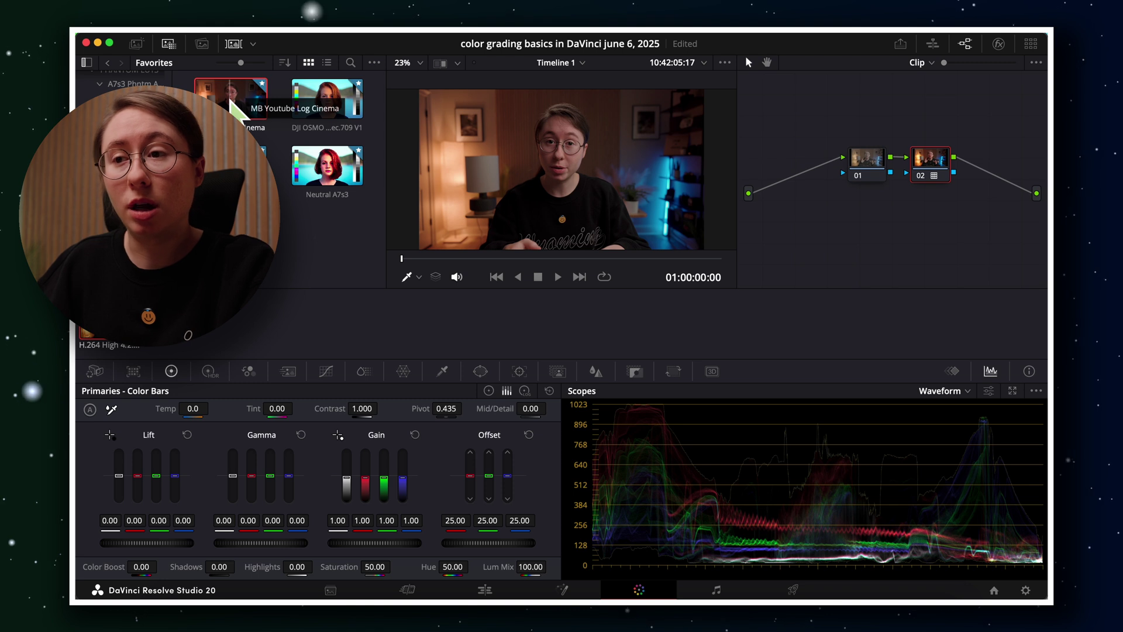
{"action": "left_click_drag", "start_coordinate": [231, 99], "coordinate": [933, 175]}
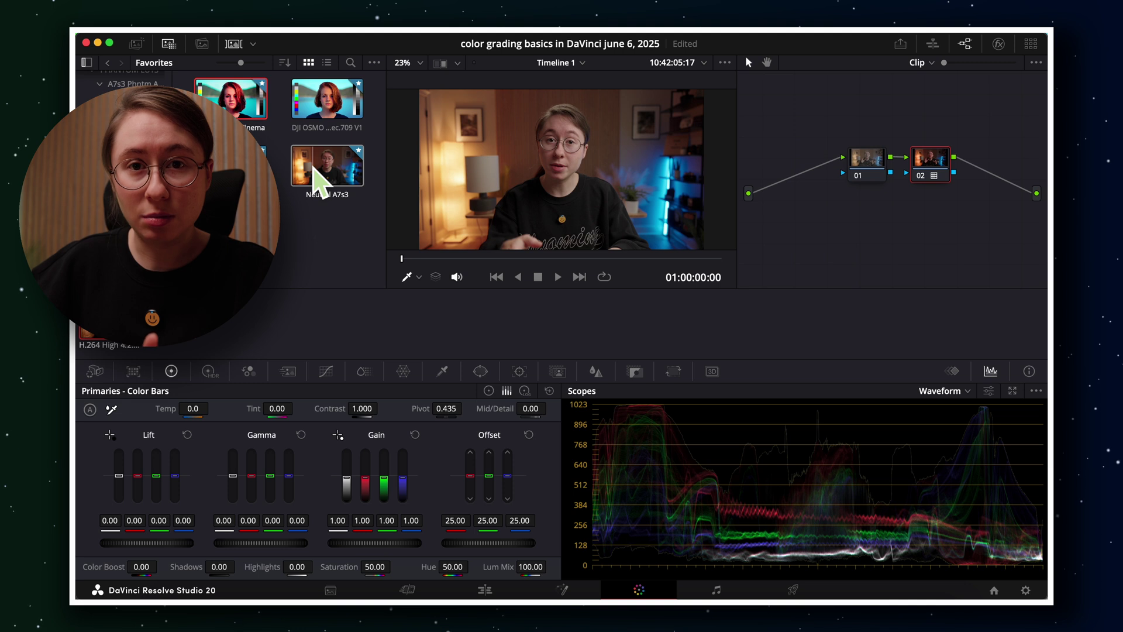
{"action": "left_click_drag", "start_coordinate": [321, 176], "coordinate": [931, 167]}
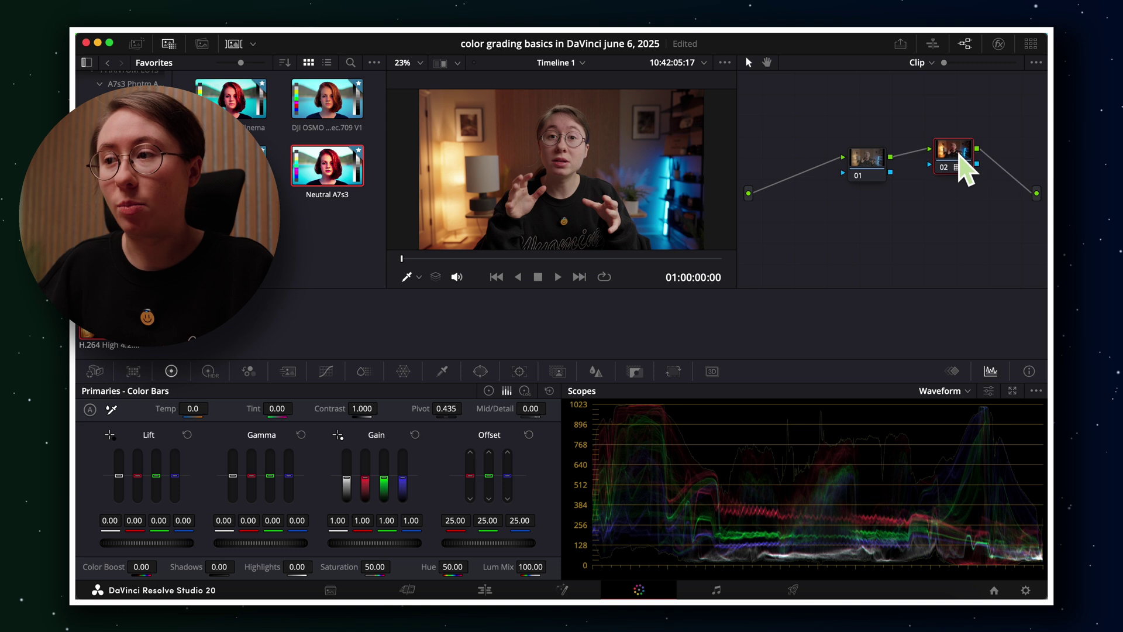
{"action": "left_click_drag", "start_coordinate": [966, 170], "coordinate": [961, 180]}
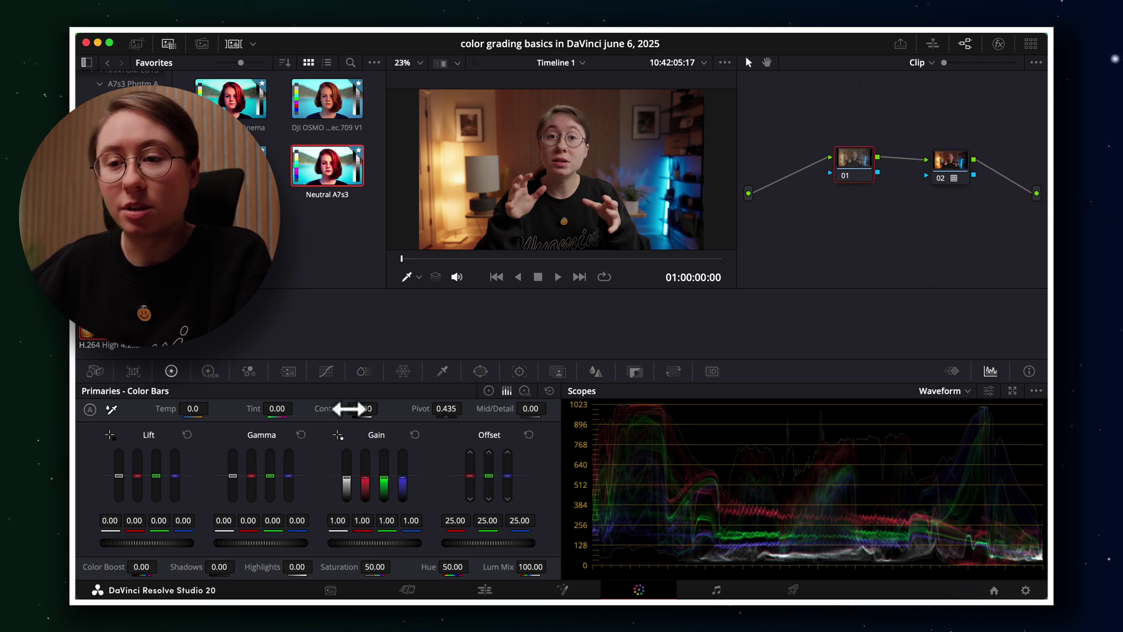
{"action": "mouse_move", "coordinate": [349, 409]}
{"action": "left_mouse_down"}
{"action": "mouse_move", "coordinate": [484, 410]}
{"action": "mouse_move", "coordinate": [348, 409]}
{"action": "left_mouse_up"}
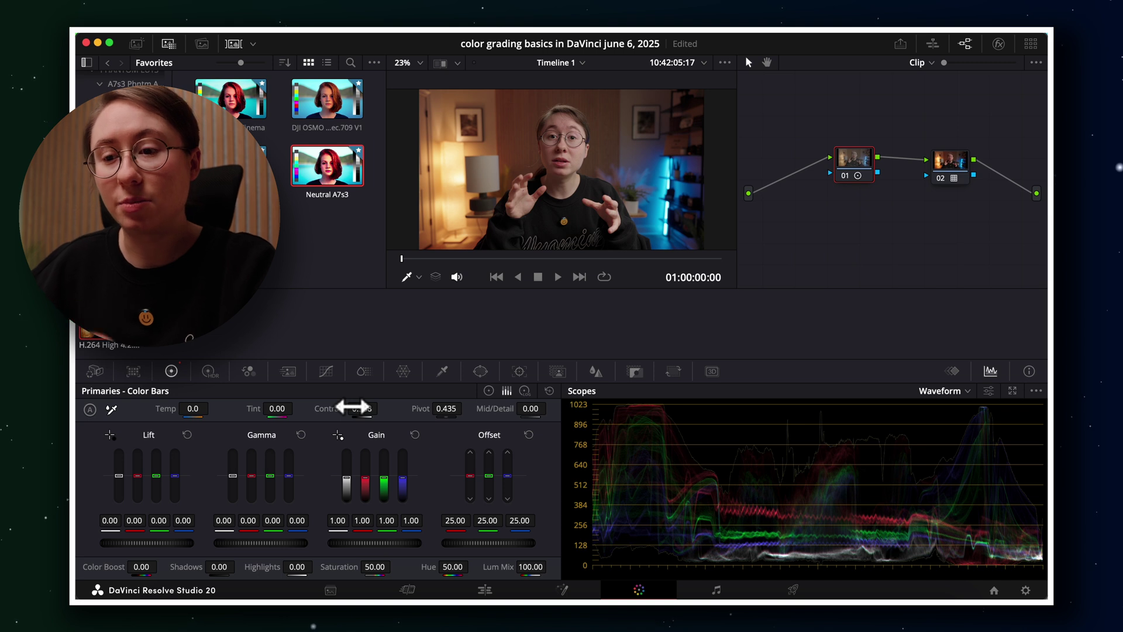
Switch the scope to RGB Parade, then back to Waveform.
{"action": "left_click", "coordinate": [955, 398]}
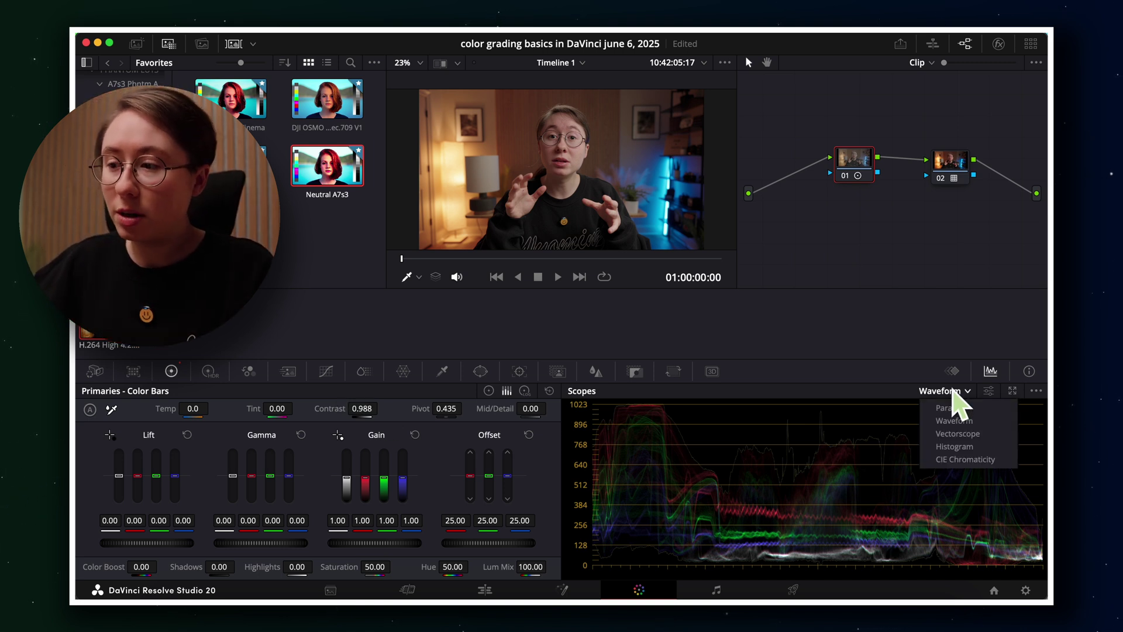
{"action": "left_click", "coordinate": [966, 398]}
{"action": "left_click", "coordinate": [959, 395]}
{"action": "left_click", "coordinate": [948, 408]}
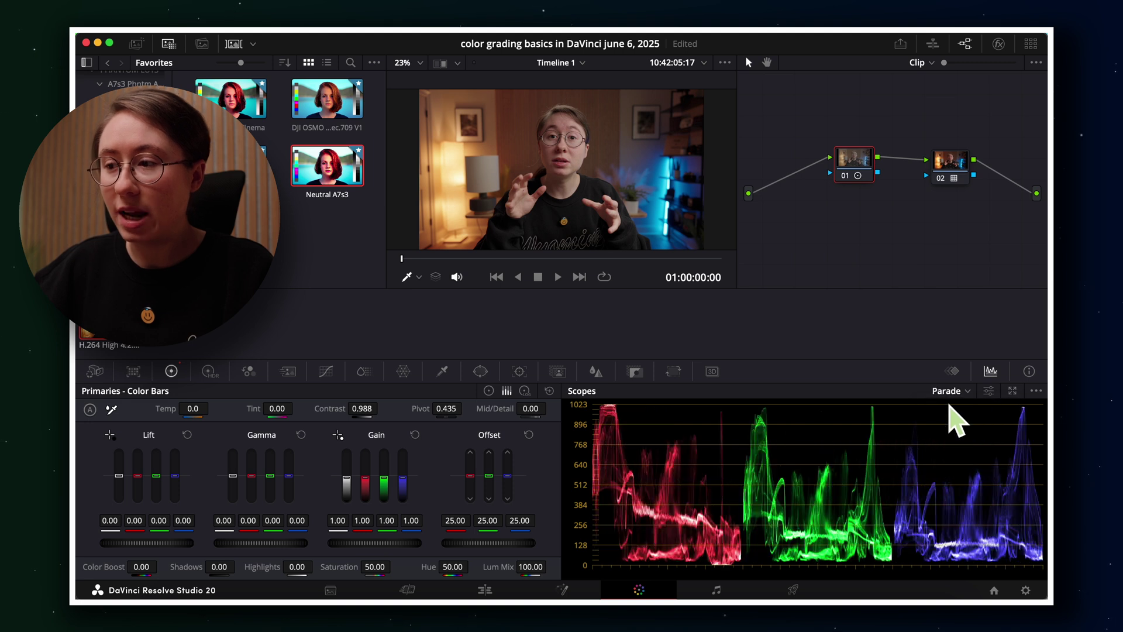
{"action": "left_click", "coordinate": [960, 393]}
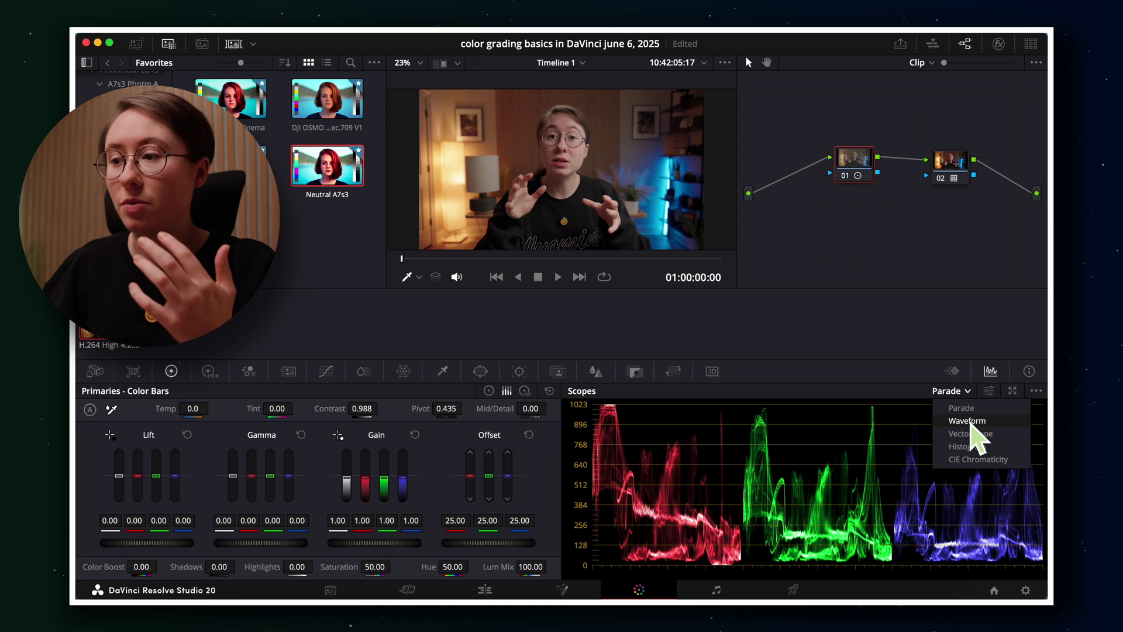
{"action": "left_click", "coordinate": [971, 423]}
Preview the Vectorscope, Histogram, CIE Chromaticity and Parade scopes, returning to Waveform.
{"action": "left_click", "coordinate": [960, 390]}
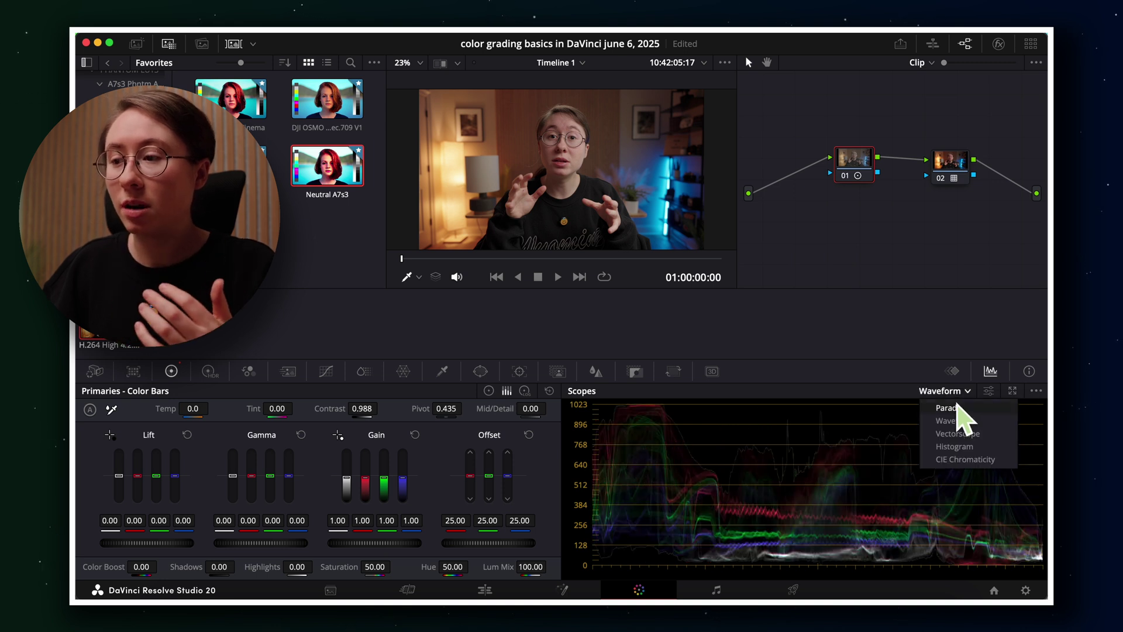
{"action": "left_click", "coordinate": [959, 433]}
{"action": "left_click", "coordinate": [958, 390]}
{"action": "left_click", "coordinate": [949, 443]}
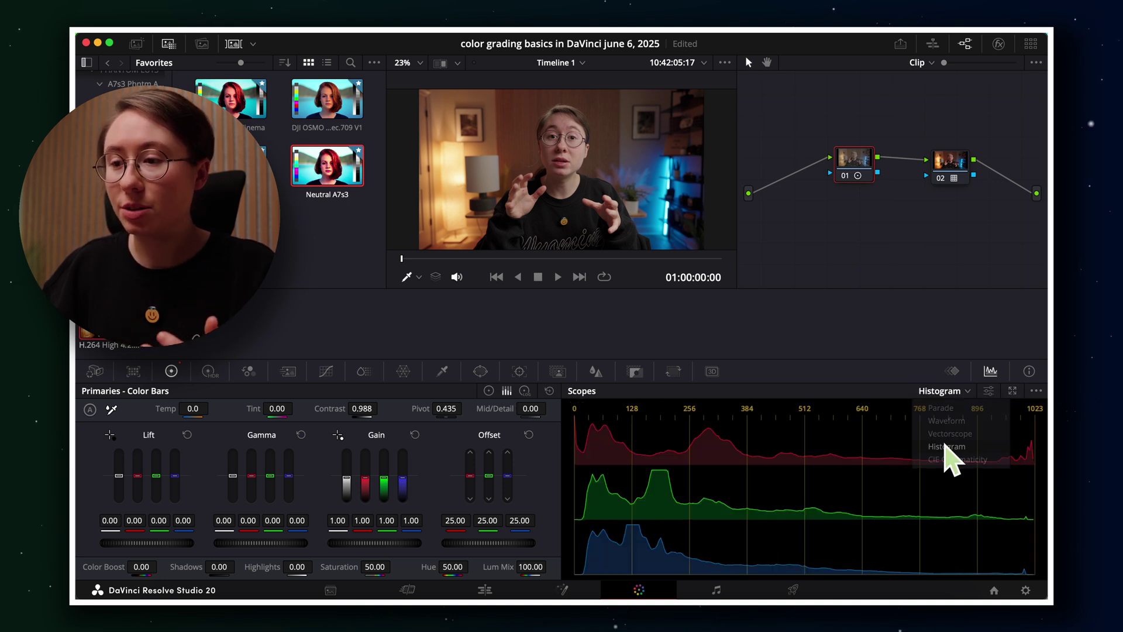
{"action": "left_click", "coordinate": [952, 390]}
{"action": "left_click", "coordinate": [952, 454]}
{"action": "left_click", "coordinate": [953, 390]}
{"action": "left_click", "coordinate": [951, 413]}
{"action": "left_click", "coordinate": [946, 392]}
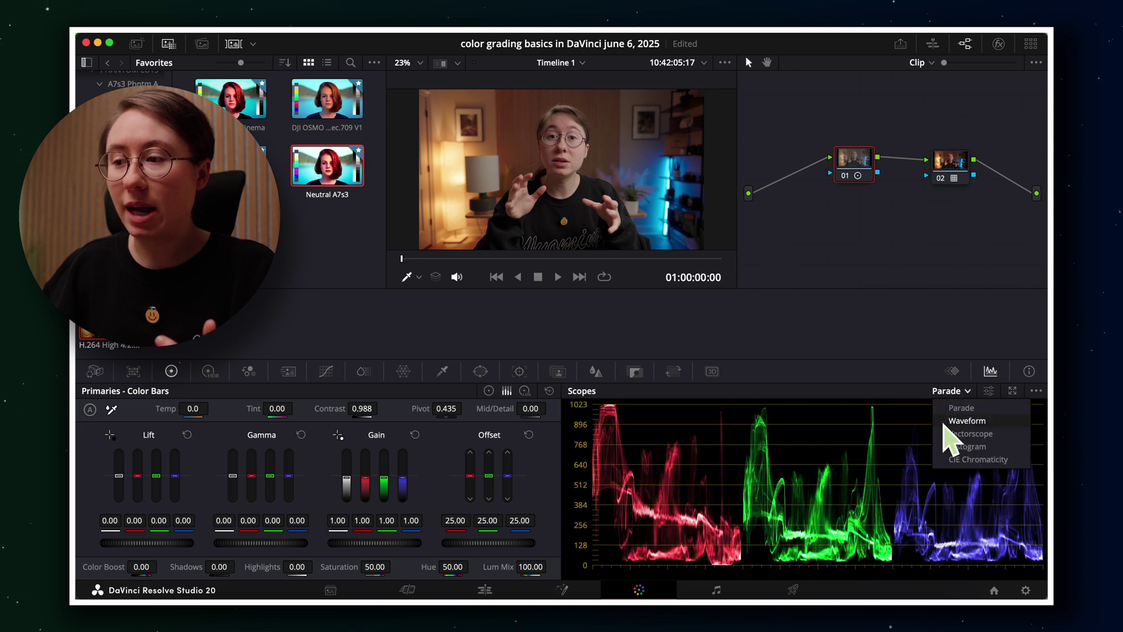
{"action": "left_click", "coordinate": [949, 422]}
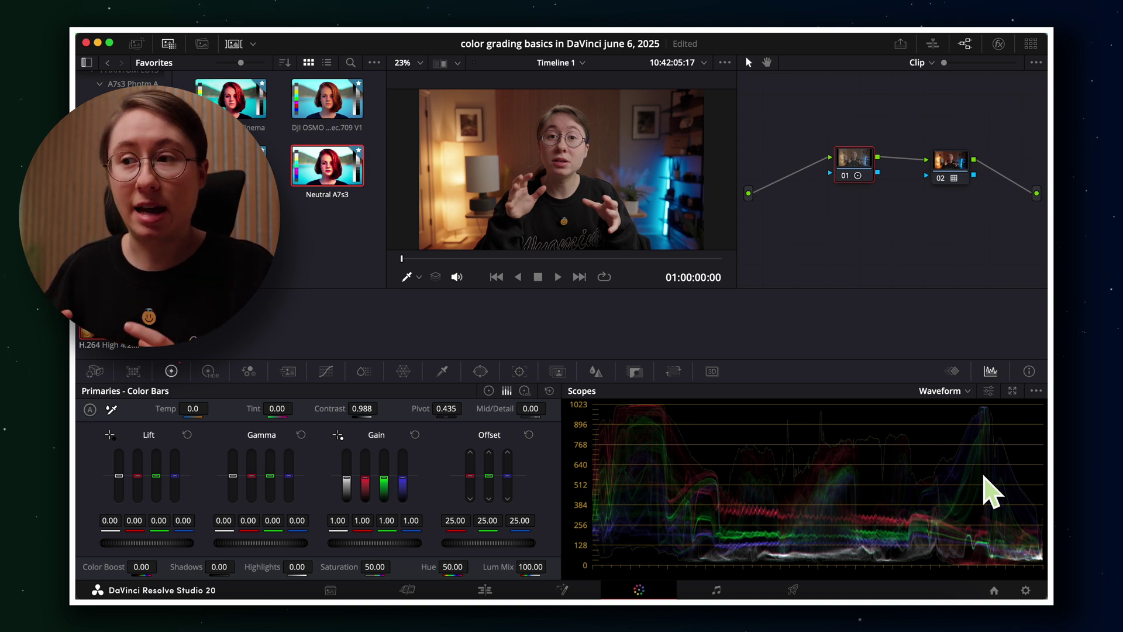
Try contrast 1.050 and a lower lift, then reset both to neutral.
{"action": "left_click_drag", "start_coordinate": [355, 403], "coordinate": [299, 424]}
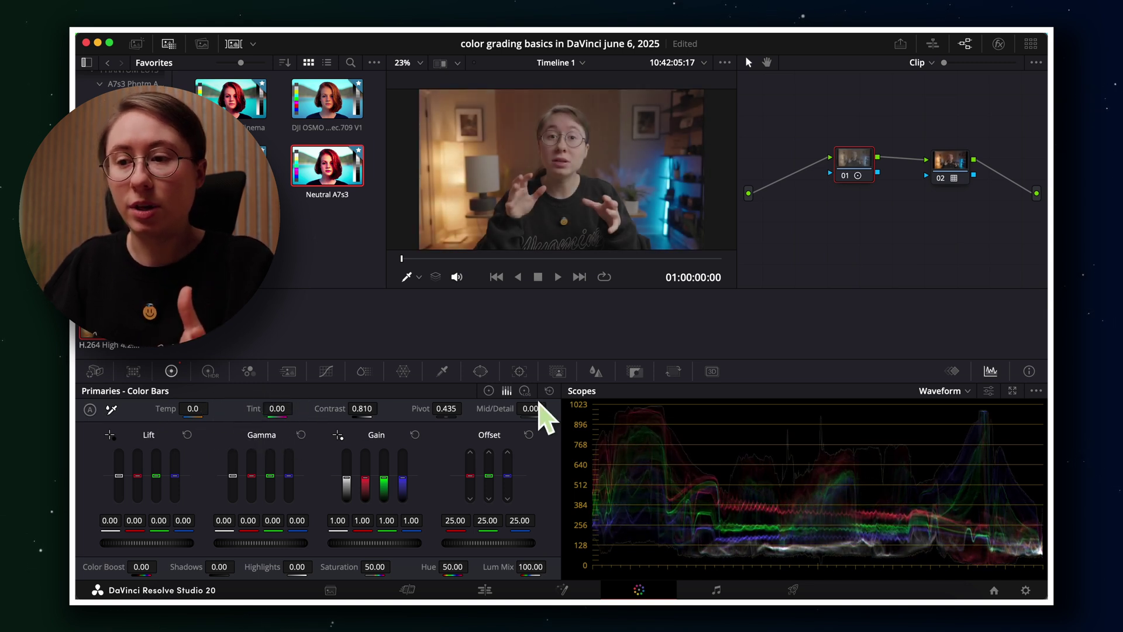
{"action": "left_click", "coordinate": [549, 391]}
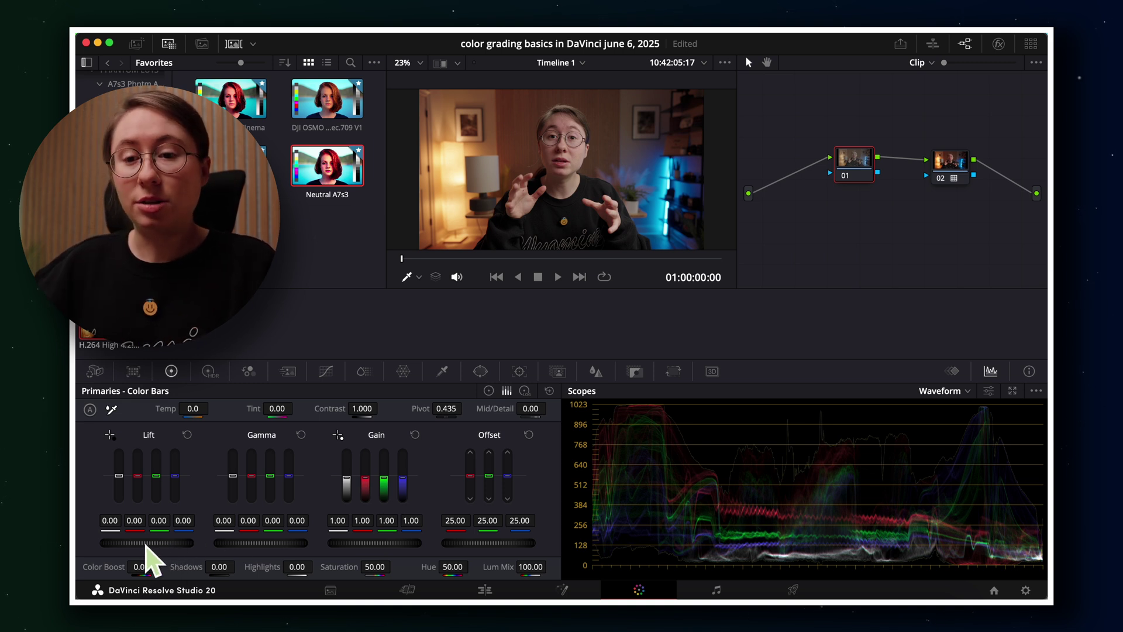
{"action": "left_click_drag", "start_coordinate": [155, 539], "coordinate": [139, 539]}
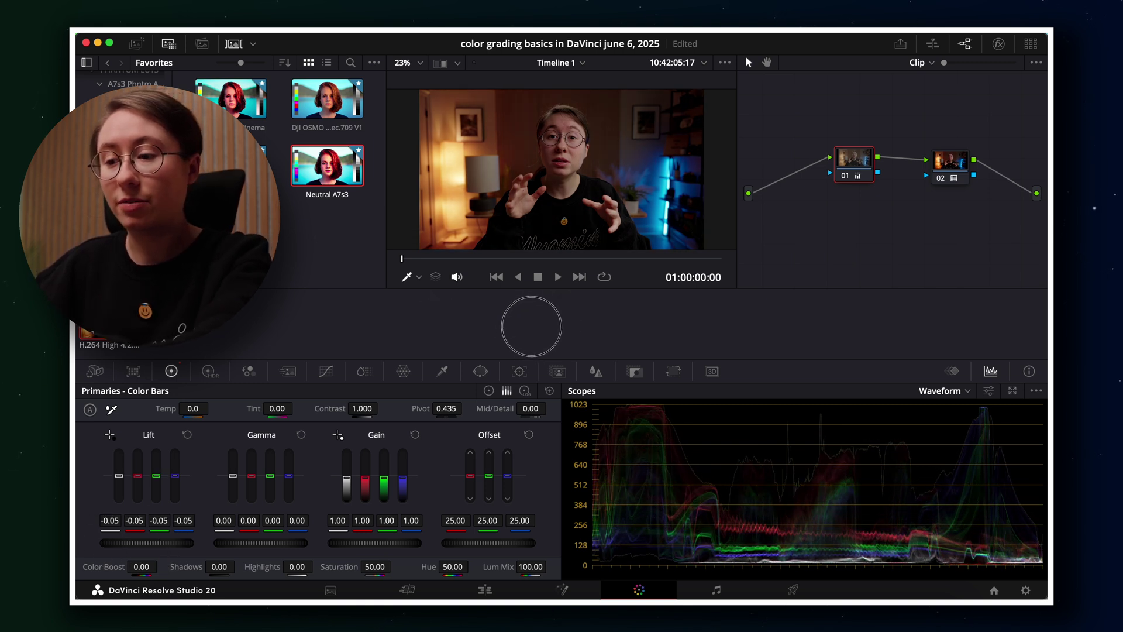
{"action": "left_click_drag", "start_coordinate": [531, 326], "coordinate": [689, 326]}
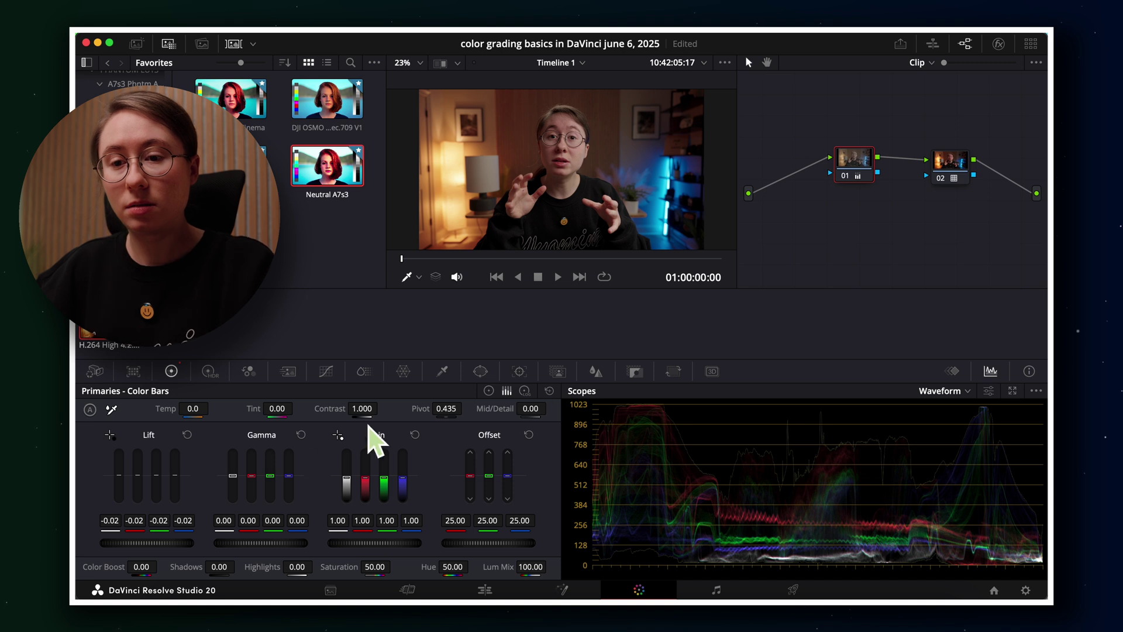
{"action": "left_click", "coordinate": [186, 436]}
Try raised gamma and gain from 1.28 to 0.88, then reset both to neutral.
{"action": "left_click_drag", "start_coordinate": [238, 537], "coordinate": [298, 522]}
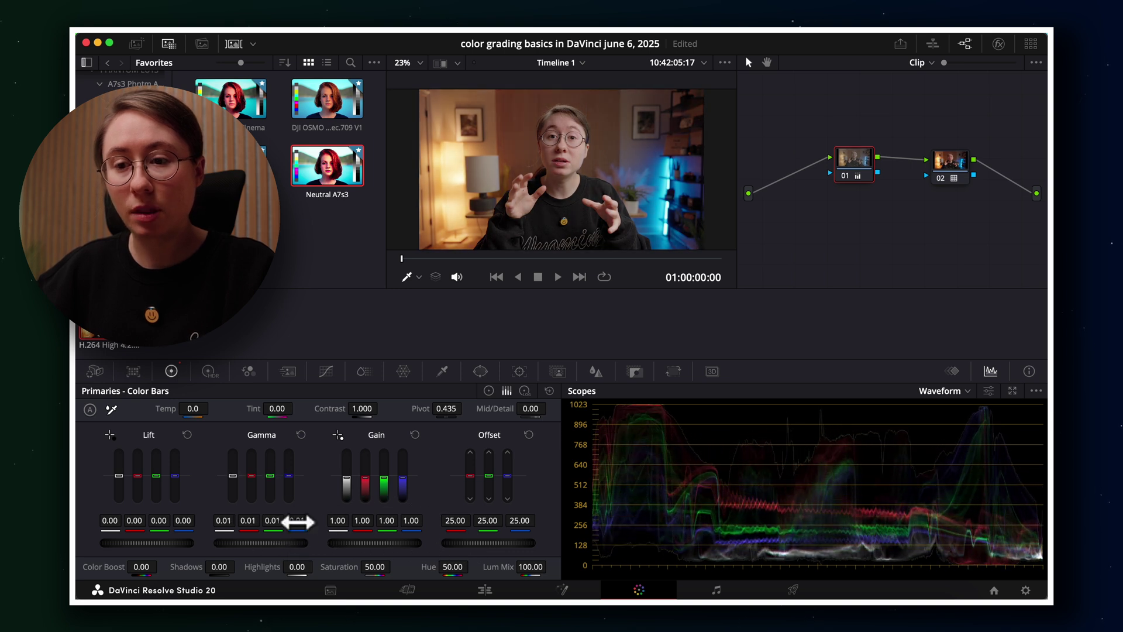
{"action": "left_click", "coordinate": [302, 436]}
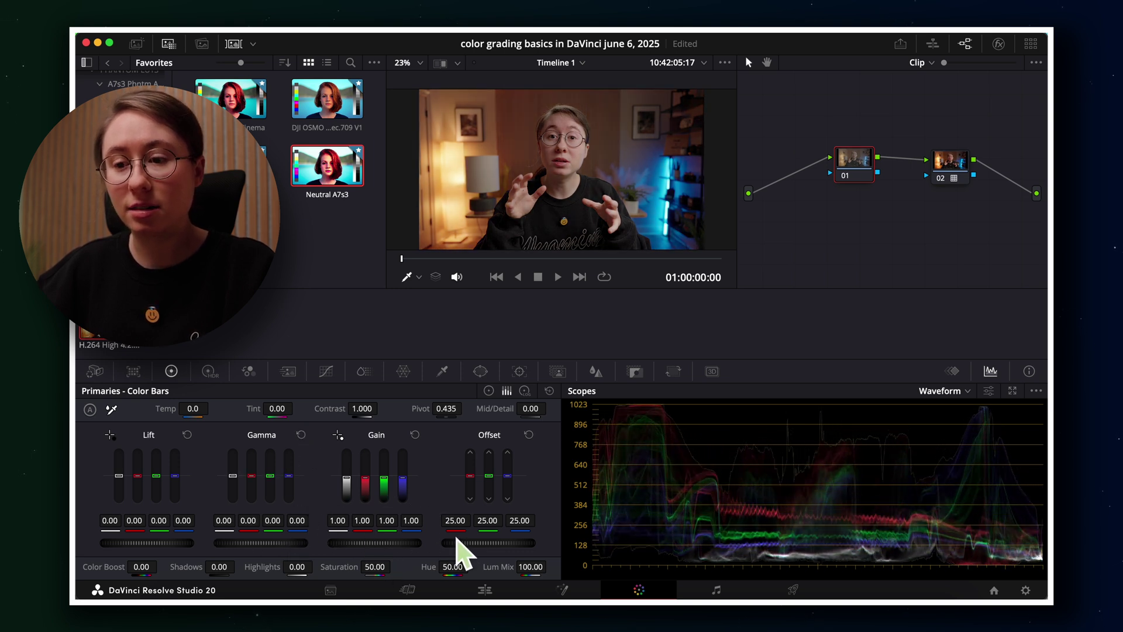
{"action": "left_click_drag", "start_coordinate": [370, 537], "coordinate": [562, 523]}
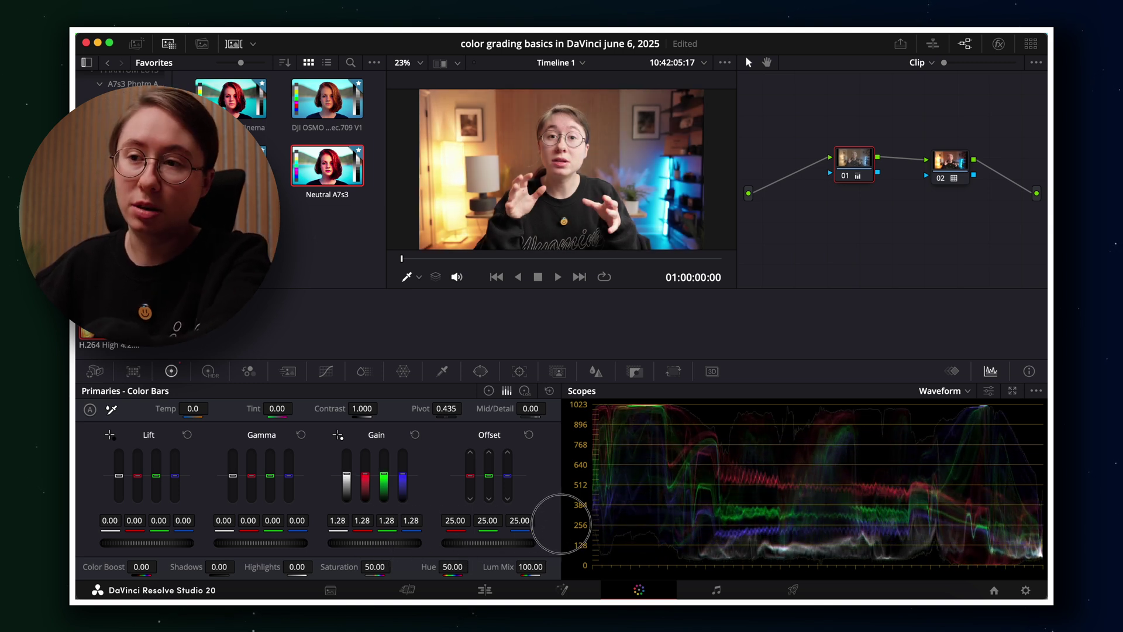
{"action": "left_click_drag", "start_coordinate": [560, 524], "coordinate": [296, 531]}
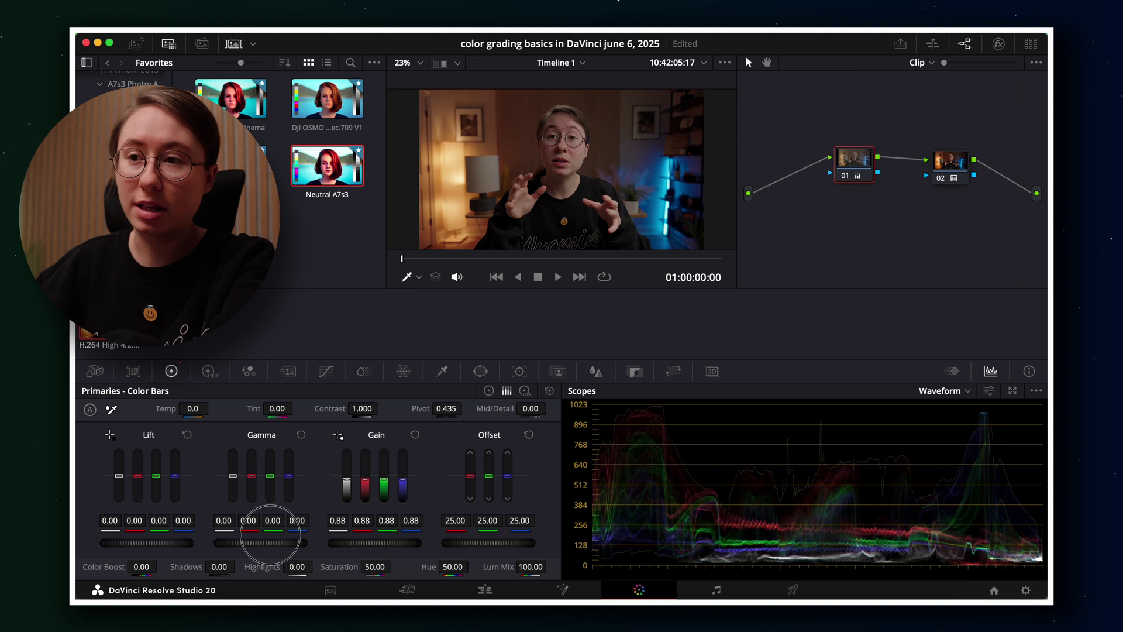
{"action": "left_click", "coordinate": [414, 435]}
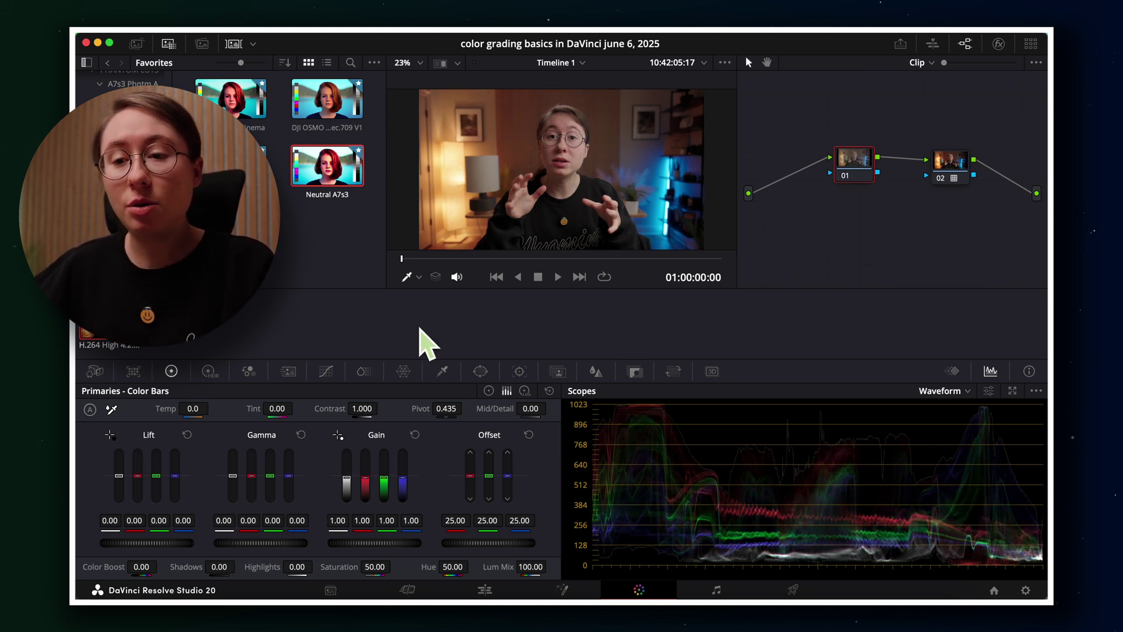
{"action": "left_click", "coordinate": [326, 372]}
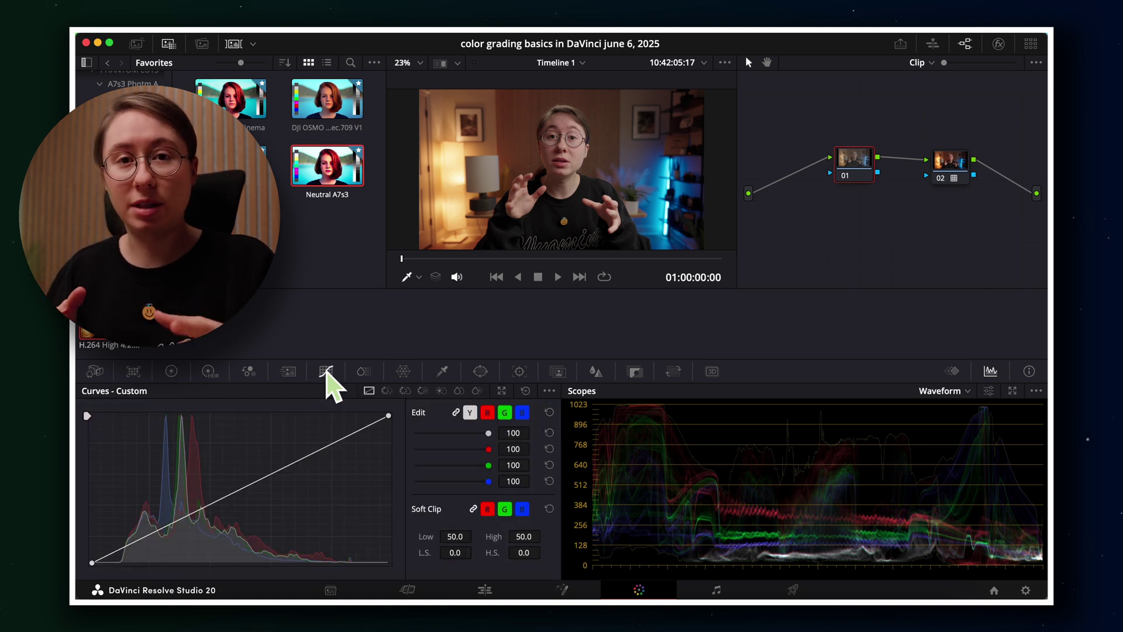
{"action": "left_click", "coordinate": [332, 441]}
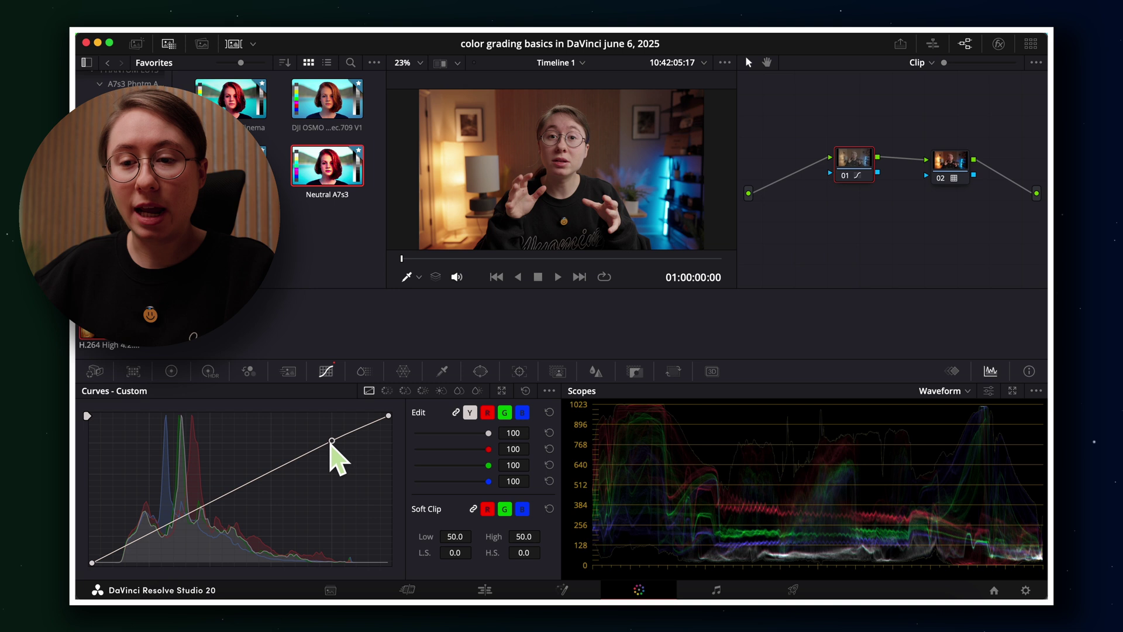
{"action": "left_click", "coordinate": [237, 489]}
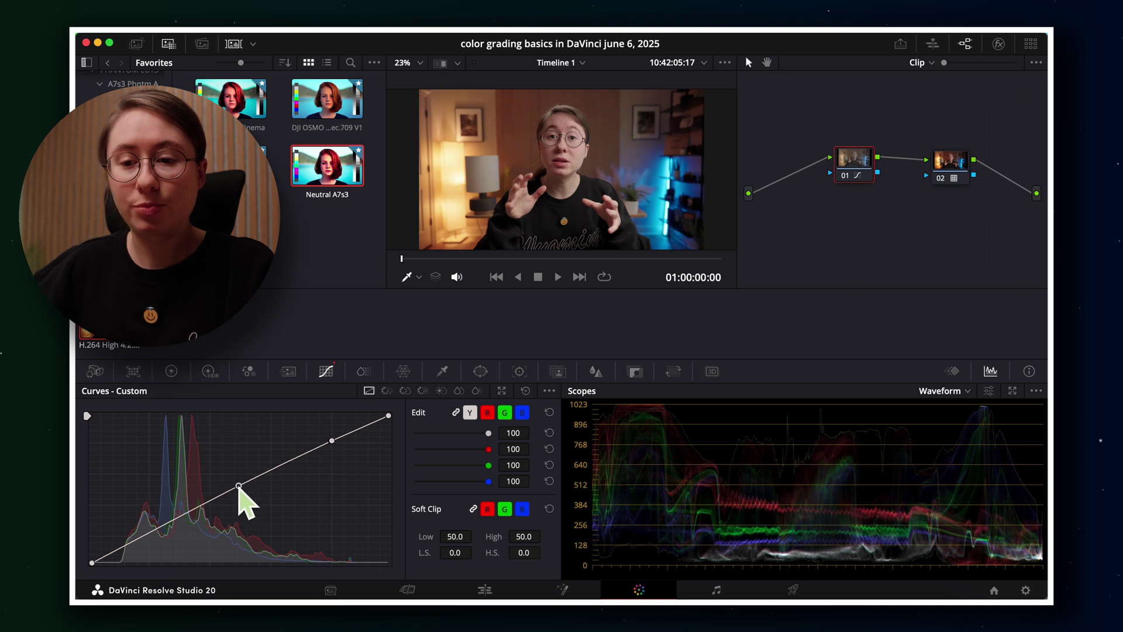
{"action": "left_click", "coordinate": [153, 527]}
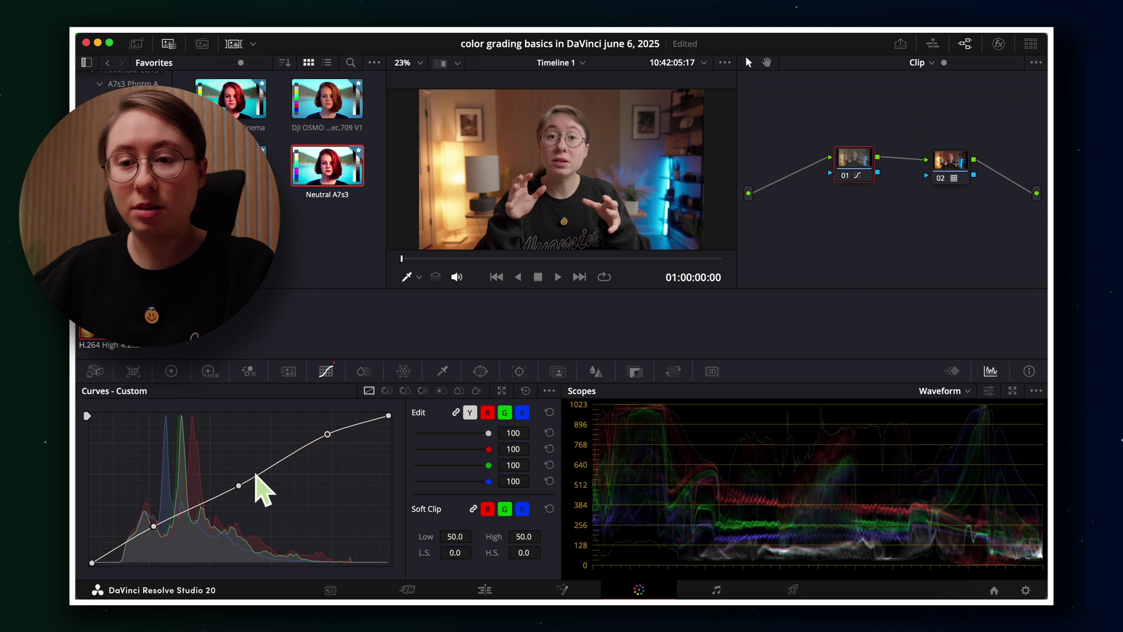
{"action": "mouse_move", "coordinate": [238, 485]}
{"action": "left_mouse_down"}
{"action": "mouse_move", "coordinate": [242, 496]}
{"action": "mouse_move", "coordinate": [236, 483]}
{"action": "left_mouse_up"}
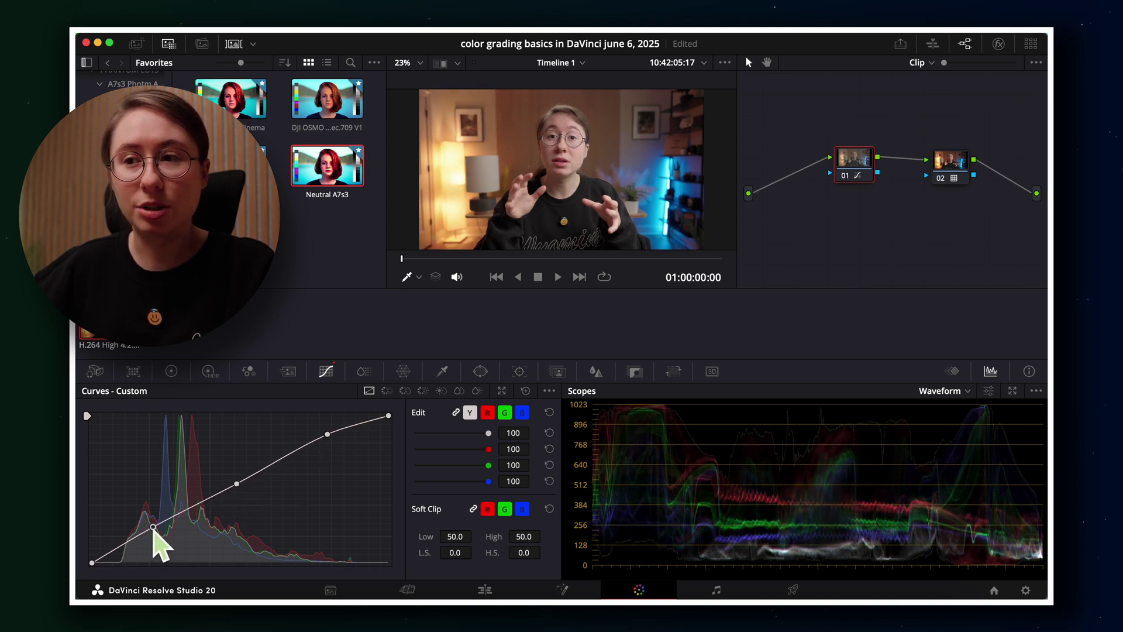
{"action": "left_click_drag", "start_coordinate": [153, 527], "coordinate": [157, 534]}
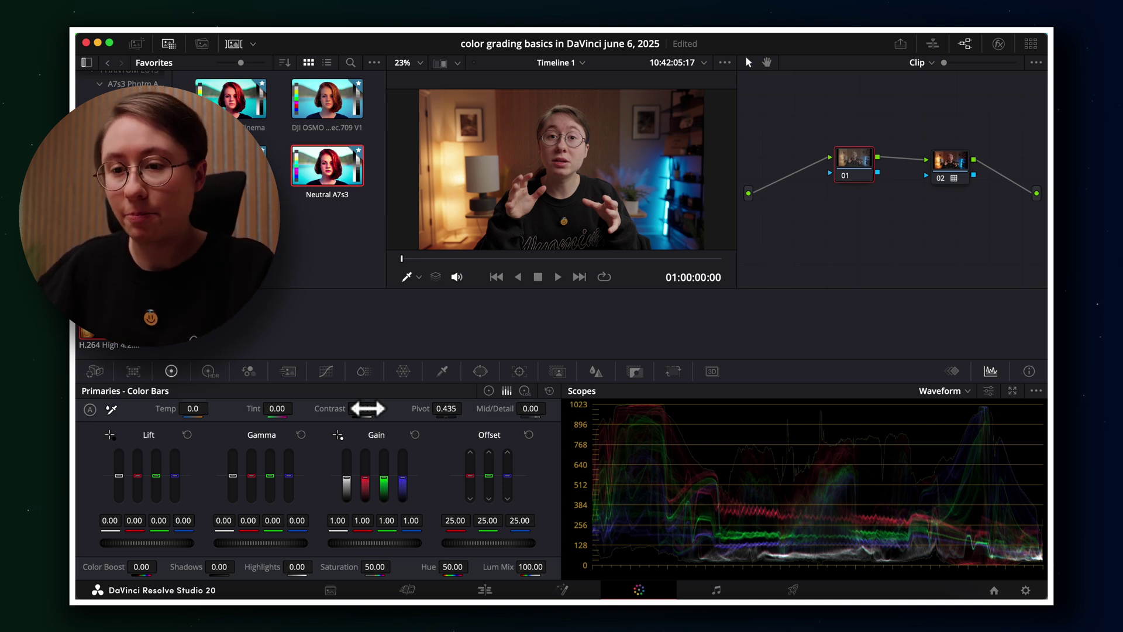
Set node 01 to contrast 1.130, lift -0.01, gamma 0.02 and gain 0.95.
{"action": "left_click_drag", "start_coordinate": [364, 409], "coordinate": [404, 416]}
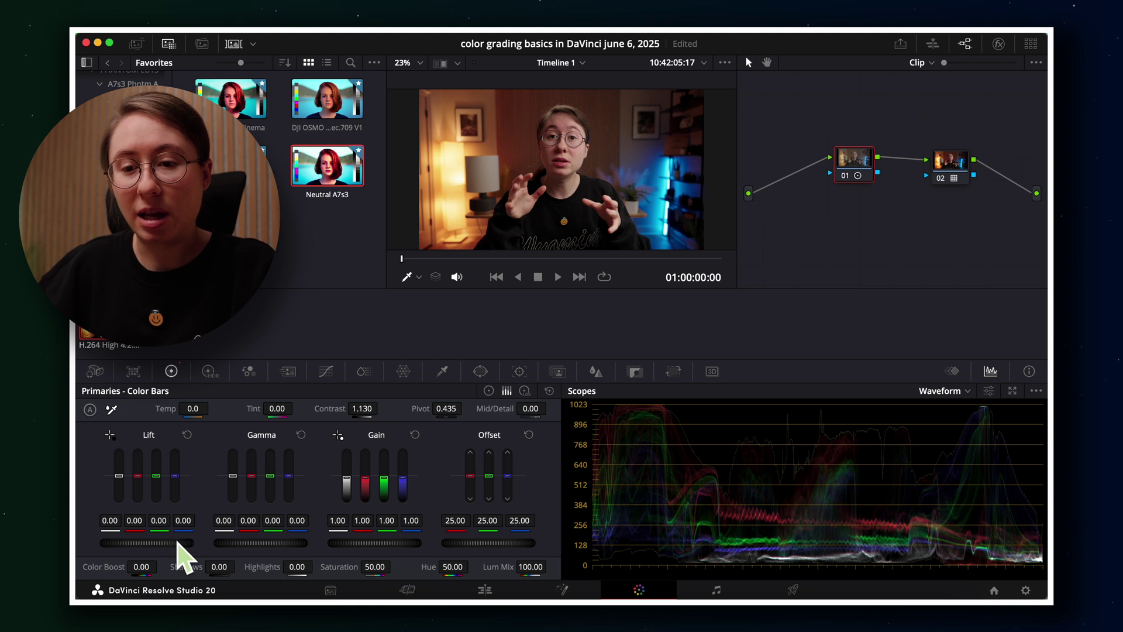
{"action": "left_click_drag", "start_coordinate": [170, 537], "coordinate": [120, 537]}
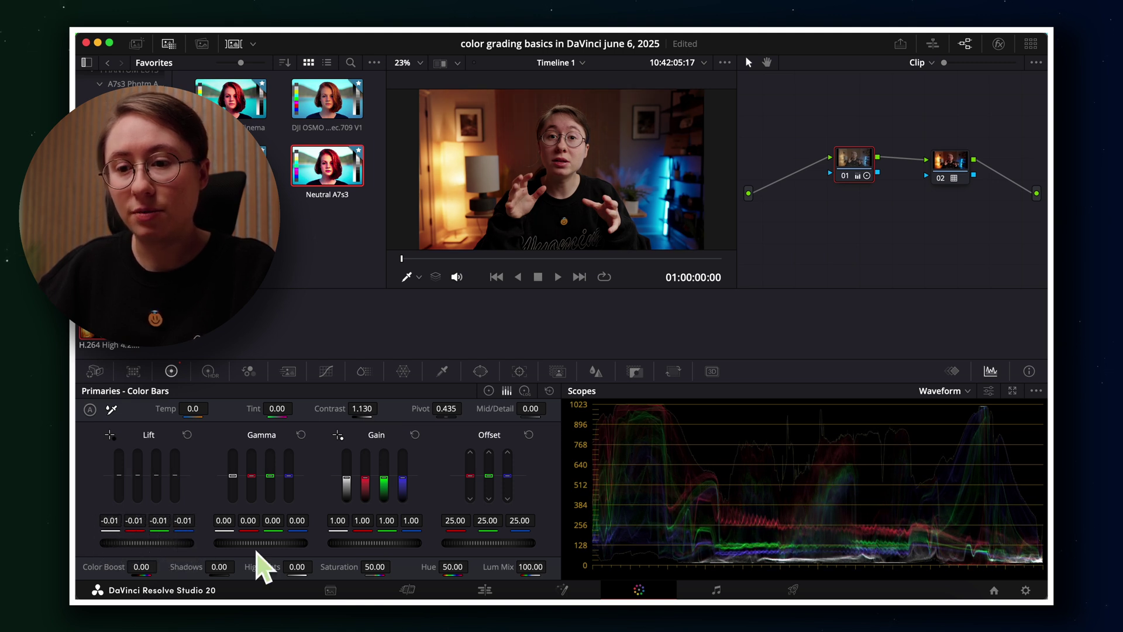
{"action": "left_click_drag", "start_coordinate": [262, 542], "coordinate": [284, 541]}
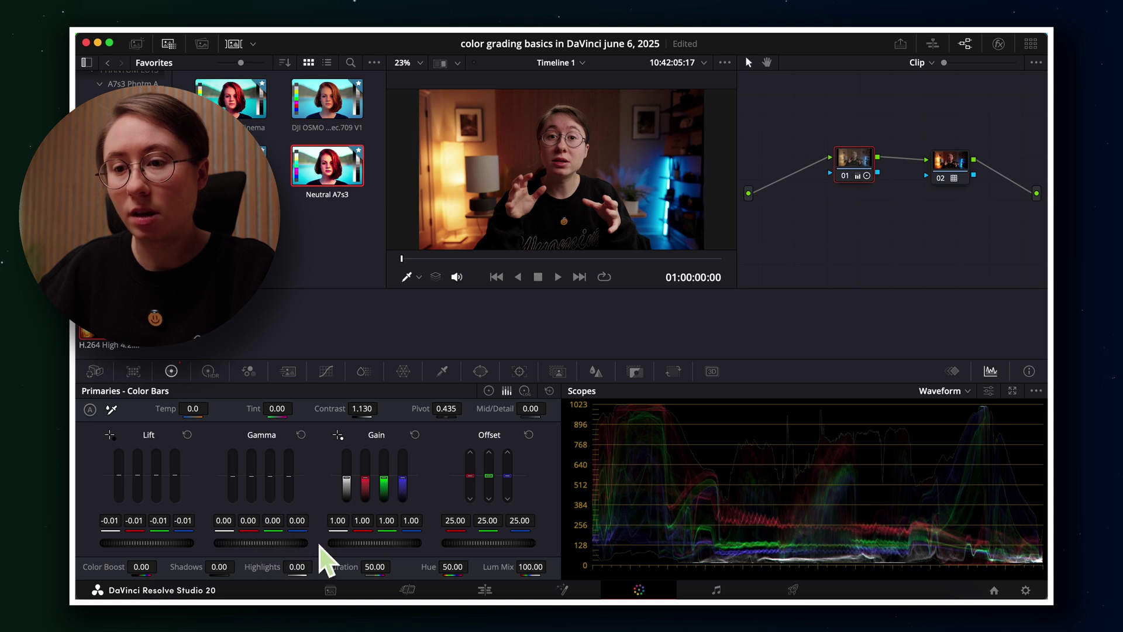
{"action": "left_click_drag", "start_coordinate": [382, 543], "coordinate": [325, 543]}
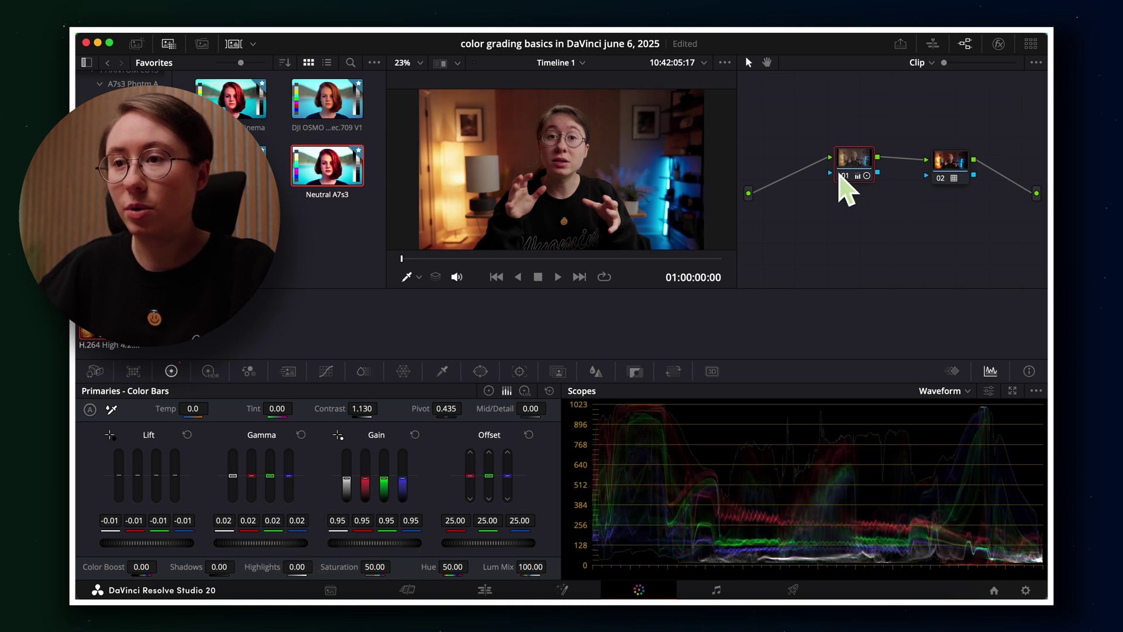
Toggle node 01 on and off to compare the grade with the ungraded clip.
{"action": "left_click", "coordinate": [842, 176]}
{"action": "left_click", "coordinate": [843, 176]}
{"action": "left_click", "coordinate": [843, 176]}
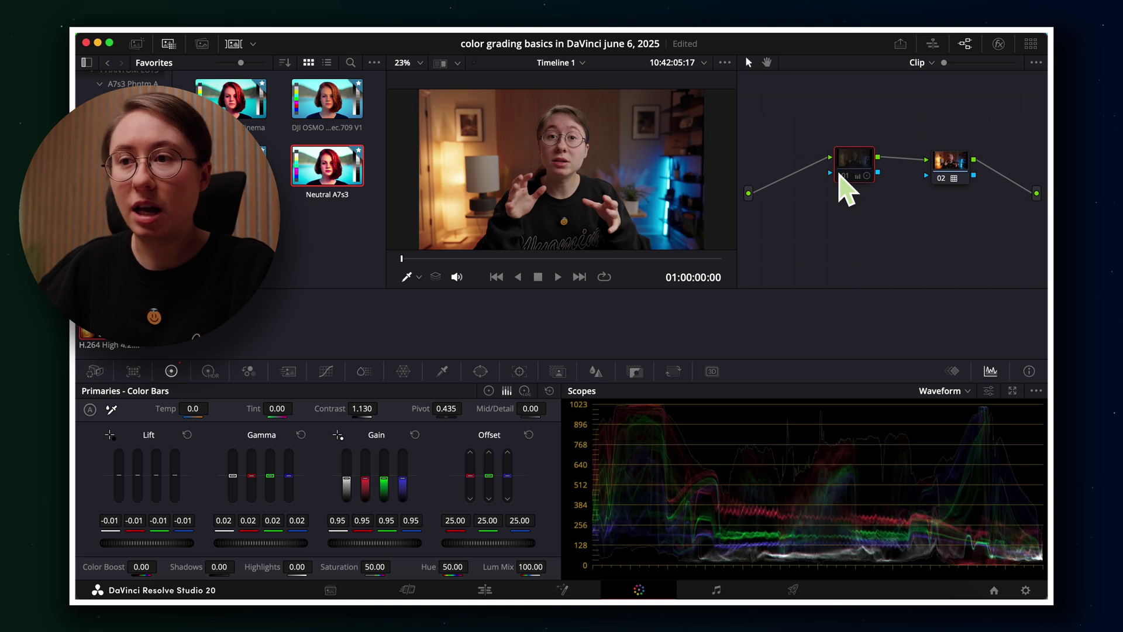
{"action": "left_click", "coordinate": [842, 175]}
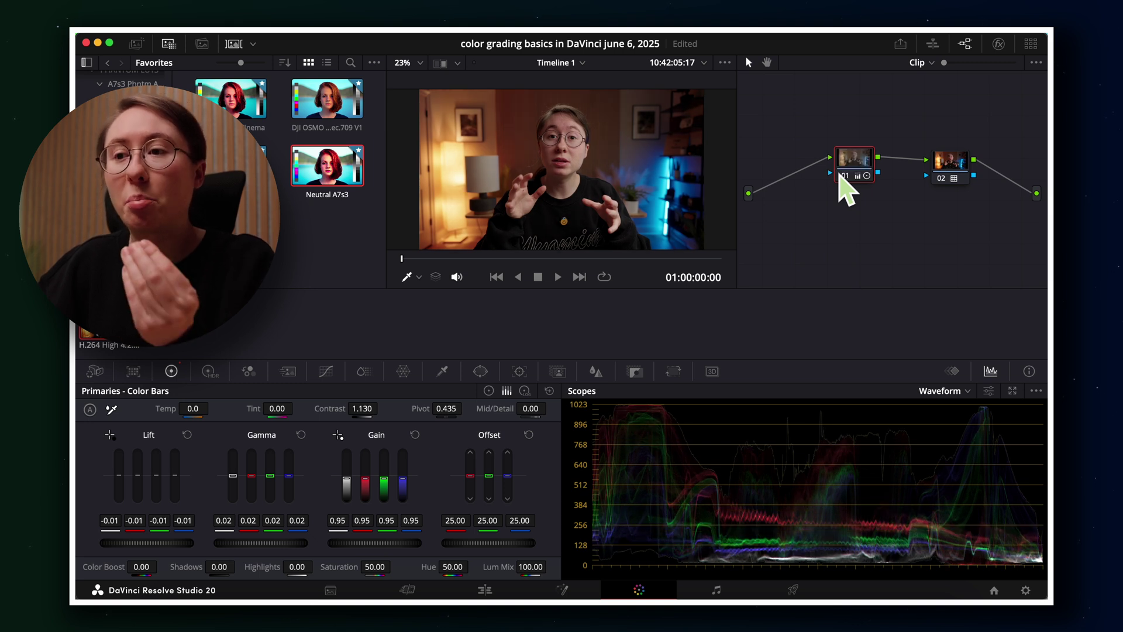
Warm node 01 to temperature 70.0 and tint 2.50, and raise saturation to 57.00.
{"action": "left_click", "coordinate": [843, 176]}
{"action": "left_click", "coordinate": [842, 176]}
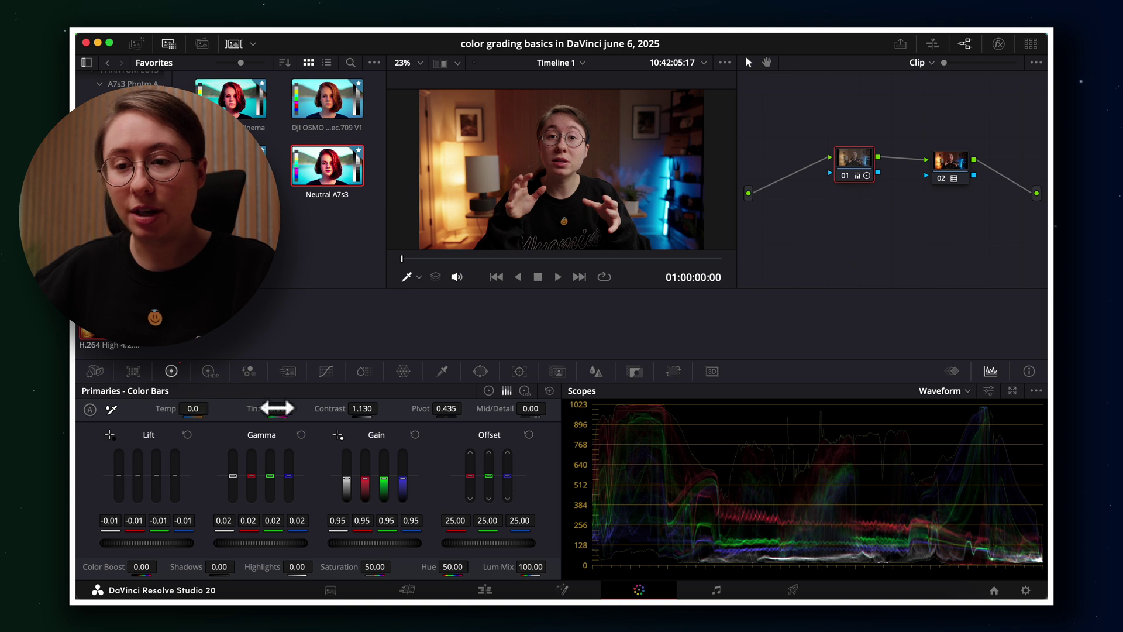
{"action": "left_click_drag", "start_coordinate": [193, 409], "coordinate": [205, 411]}
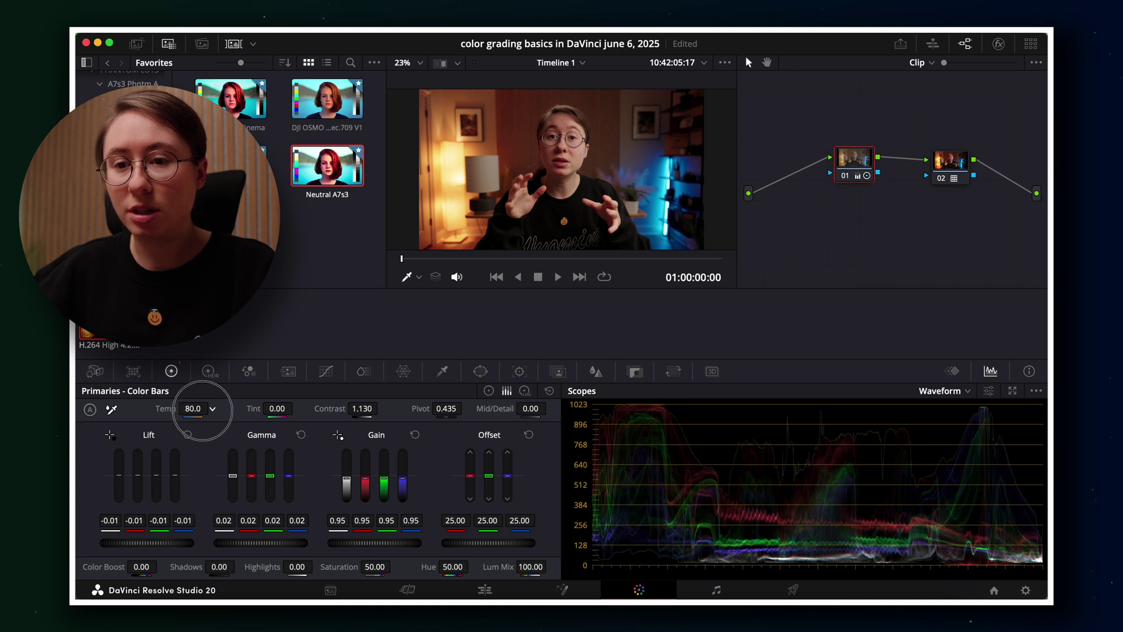
{"action": "left_click_drag", "start_coordinate": [213, 409], "coordinate": [278, 406]}
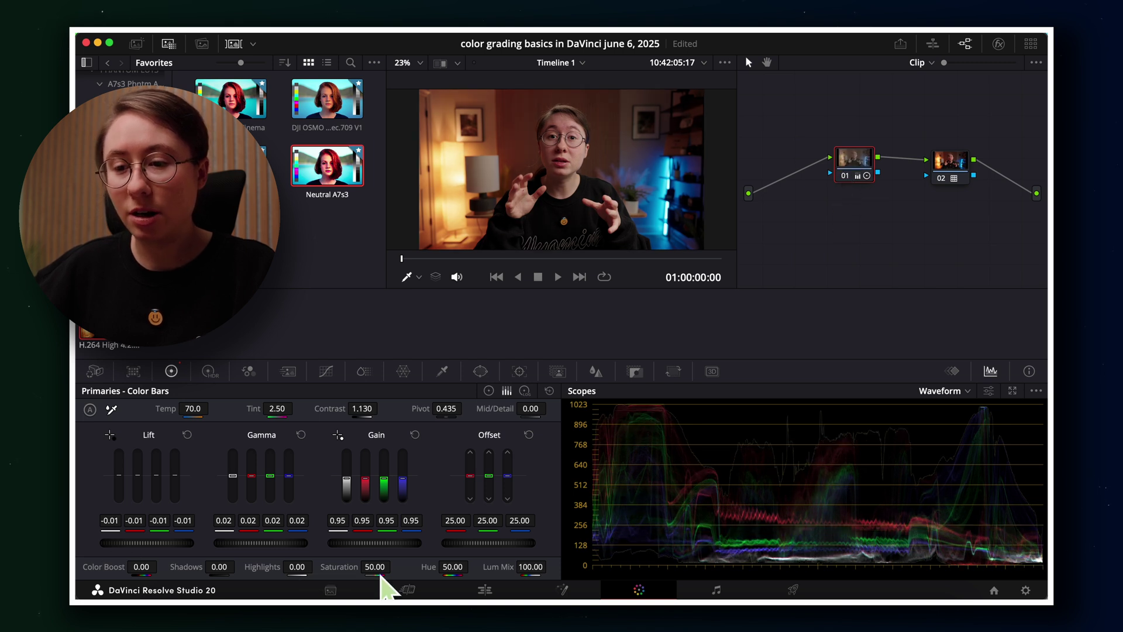
{"action": "left_click_drag", "start_coordinate": [375, 567], "coordinate": [395, 567]}
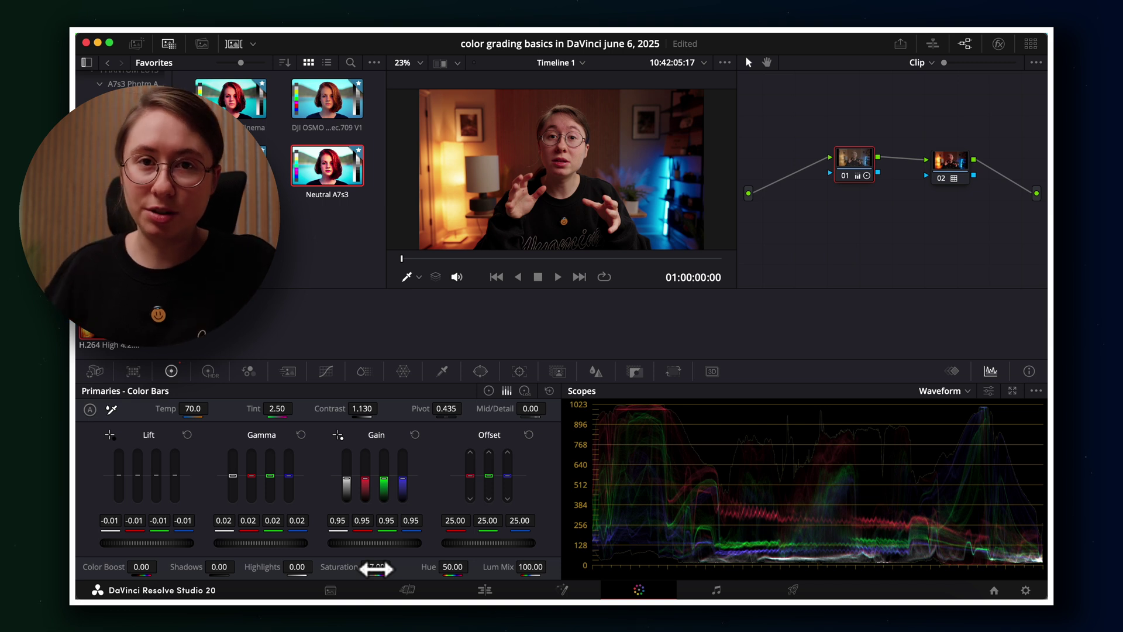
{"action": "left_click", "coordinate": [326, 372]}
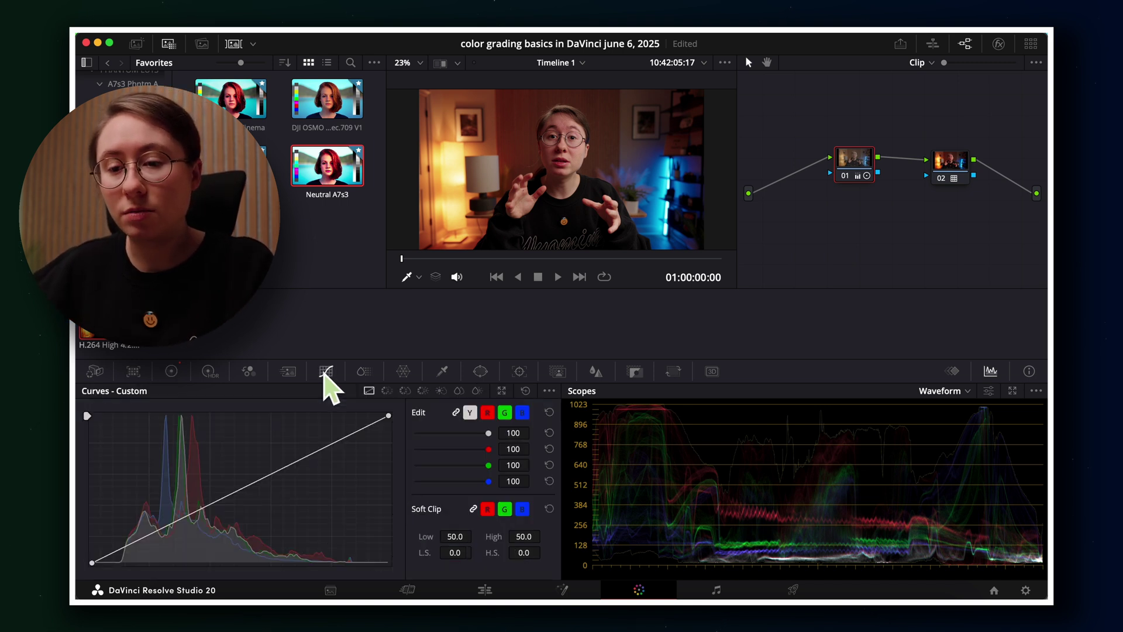
Flip through the Hue vs Hue, Hue vs Sat and Hue vs Lum curves, ending on Hue vs Hue.
{"action": "left_click", "coordinate": [386, 391]}
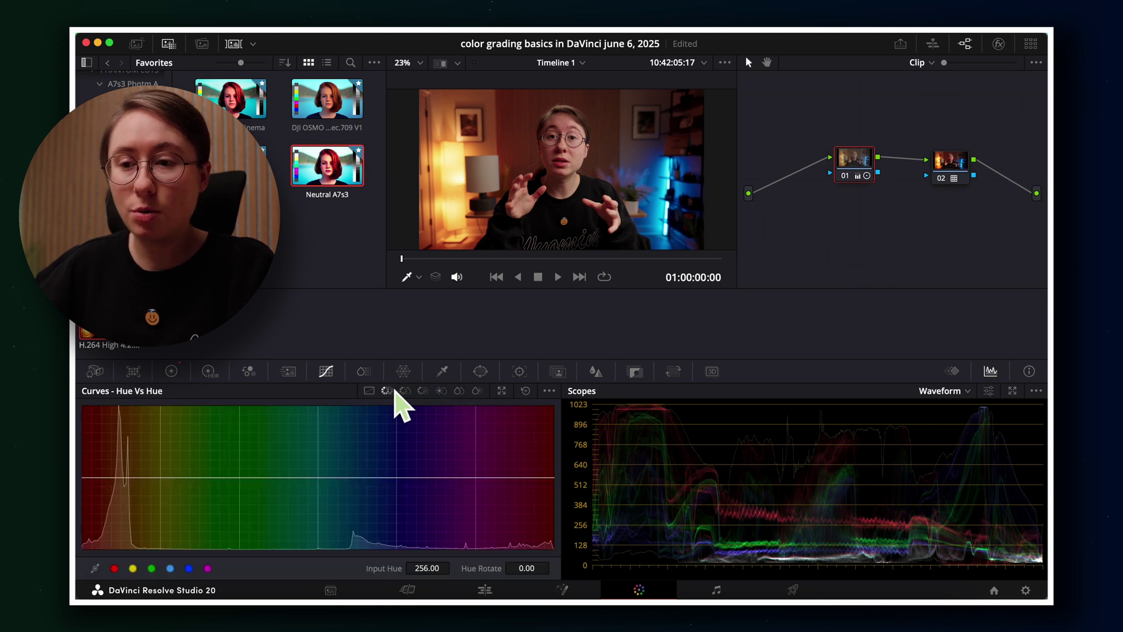
{"action": "left_click", "coordinate": [405, 390]}
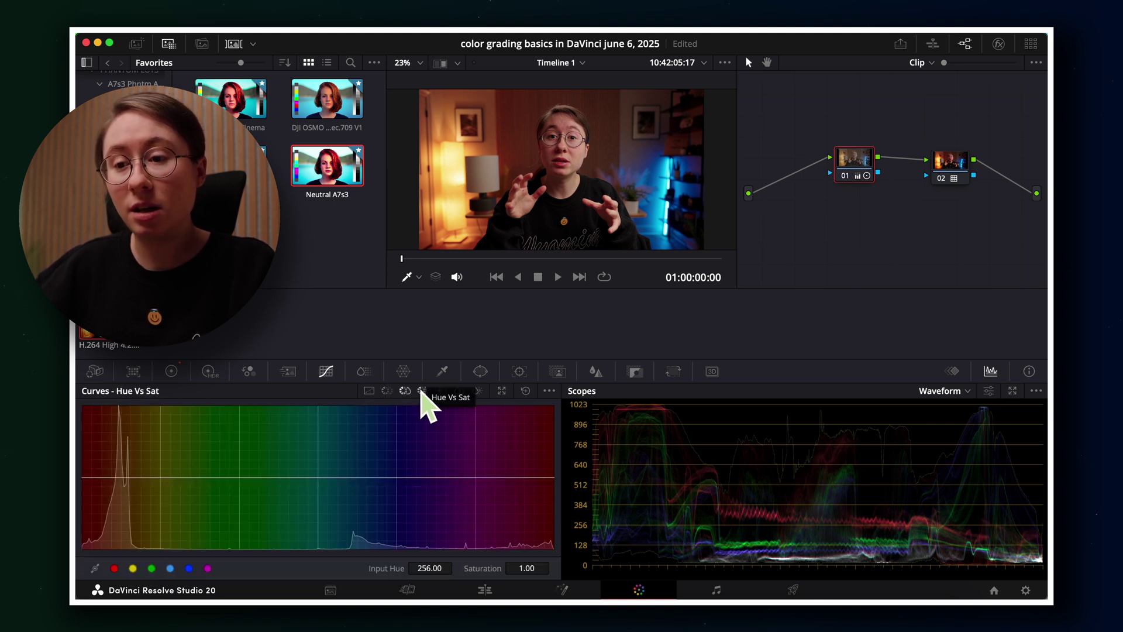
{"action": "left_click", "coordinate": [423, 390]}
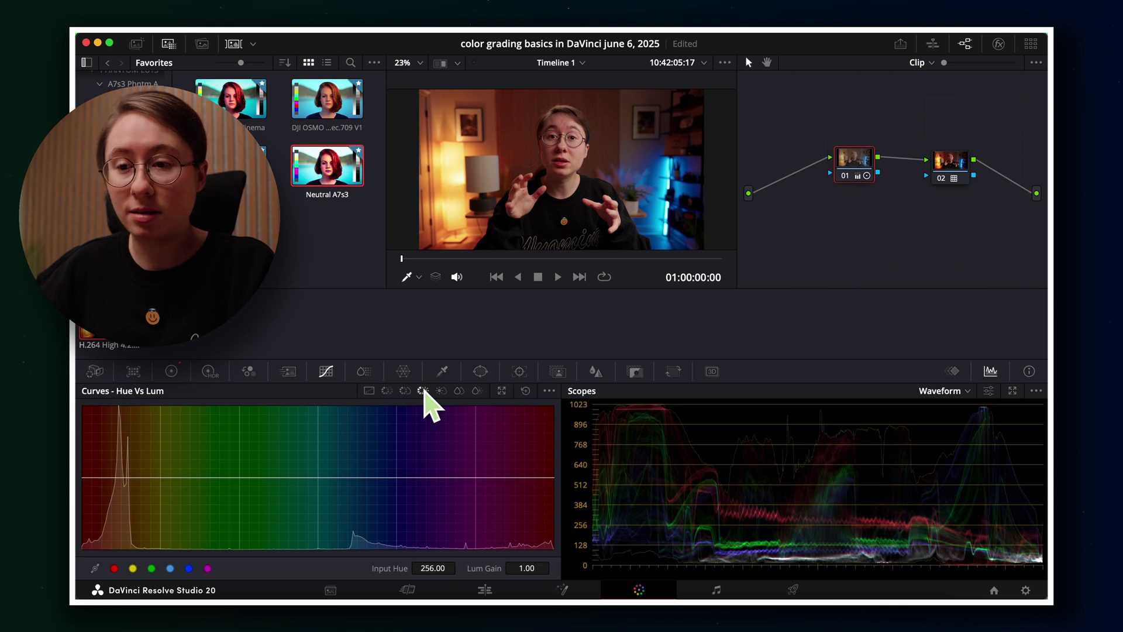
{"action": "left_click", "coordinate": [387, 391]}
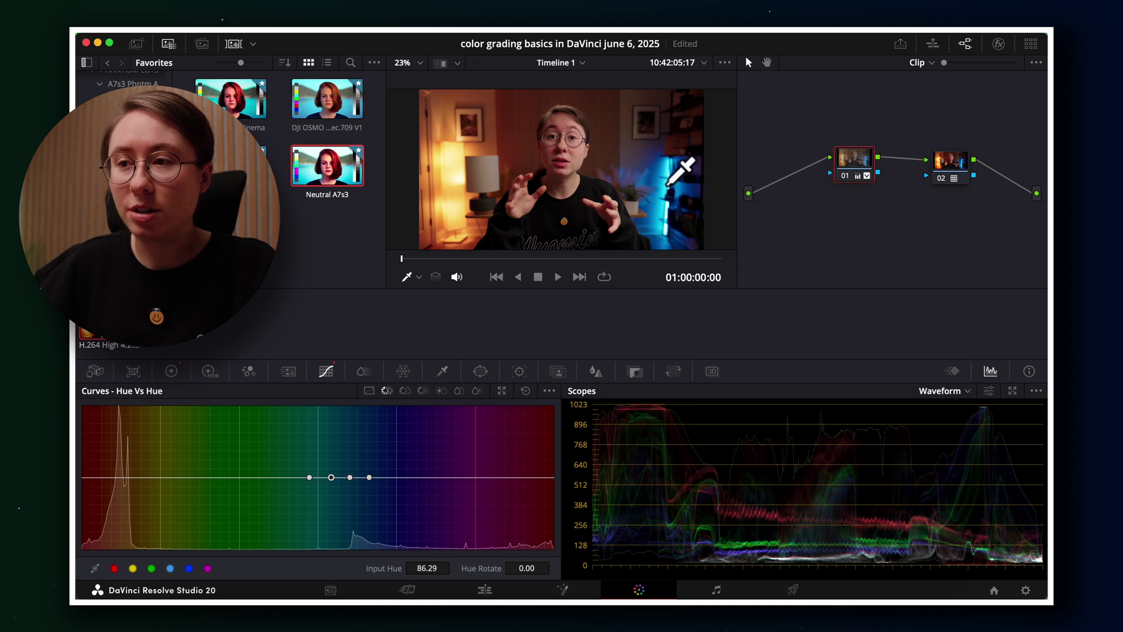
Rotate the blue background-light hues by 10.40 at hue 138.94 on the Hue vs Hue curve.
{"action": "left_click", "coordinate": [350, 478]}
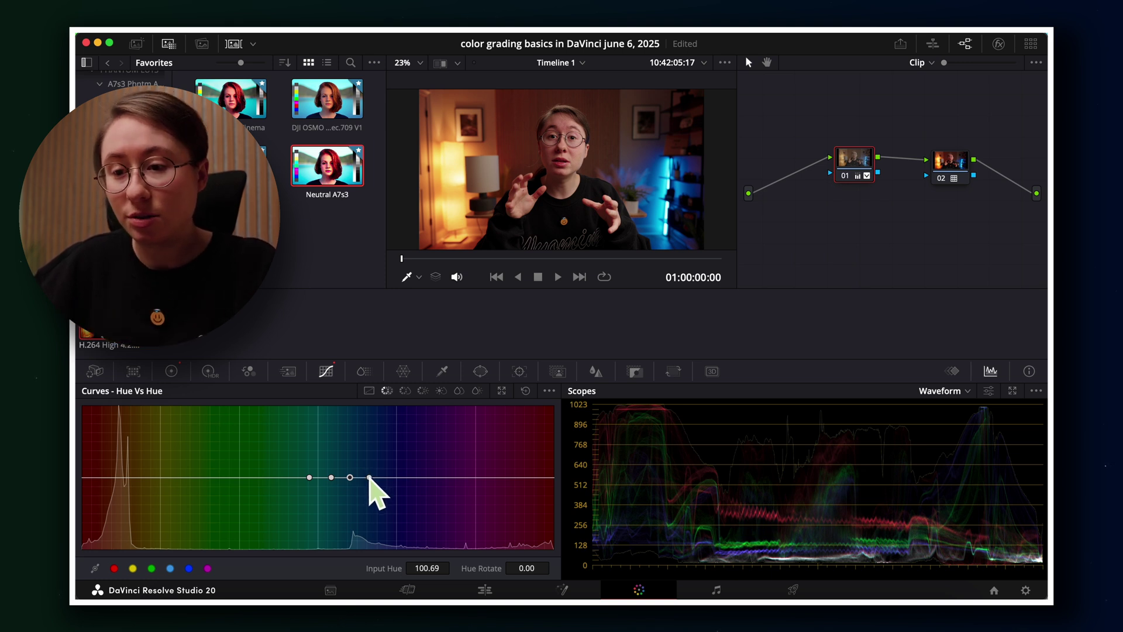
{"action": "left_click_drag", "start_coordinate": [370, 478], "coordinate": [335, 475]}
{"action": "left_click", "coordinate": [442, 477]}
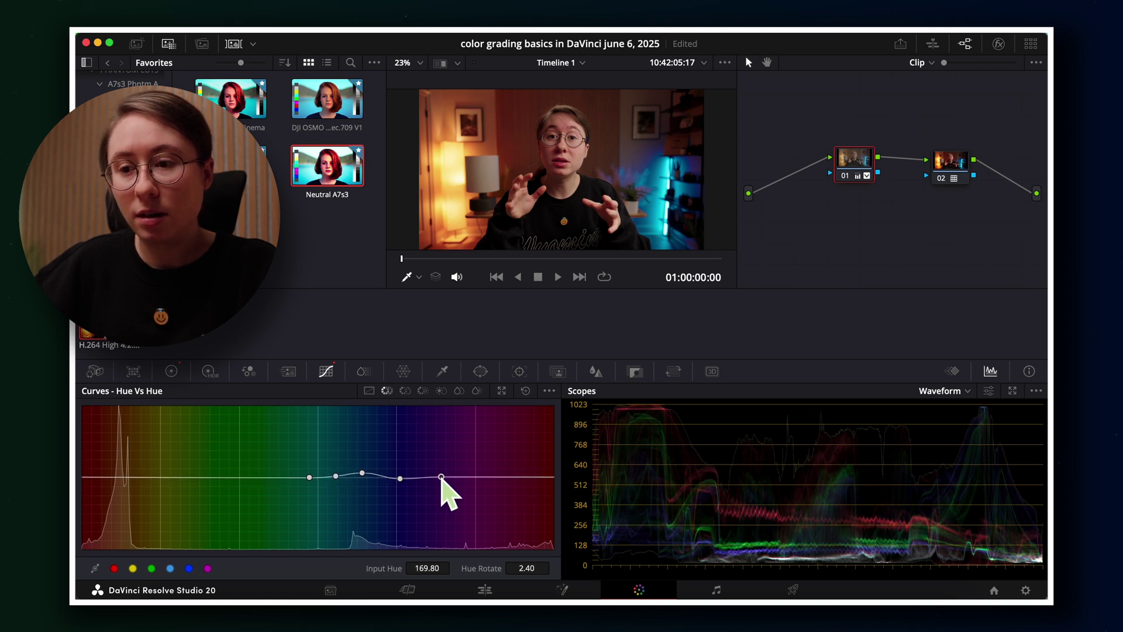
{"action": "left_click_drag", "start_coordinate": [400, 478], "coordinate": [400, 476]}
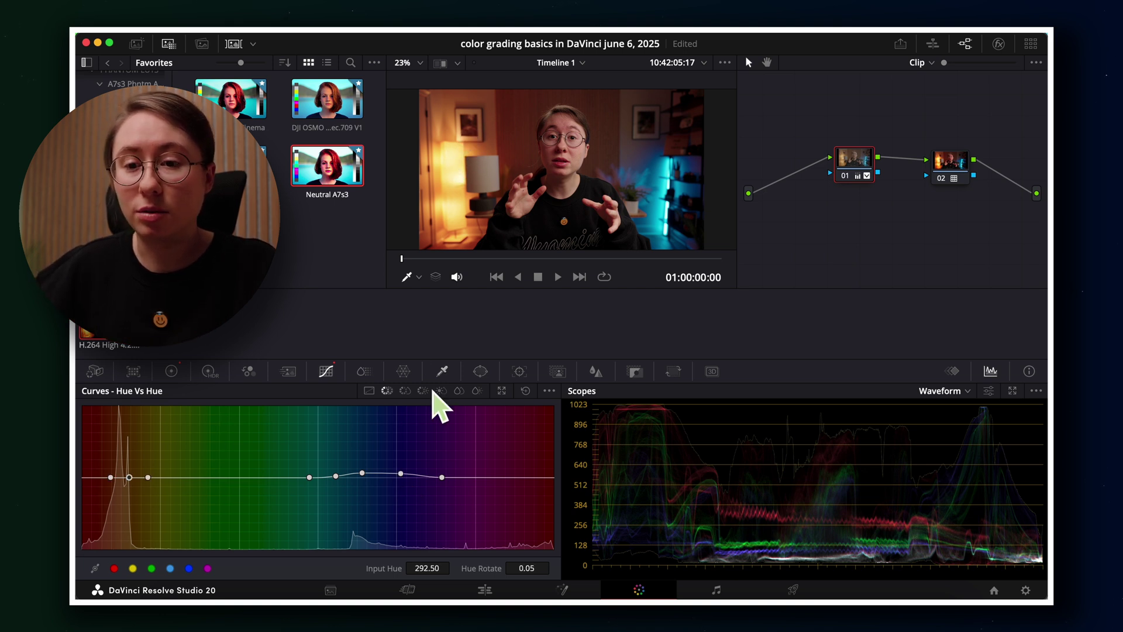
Slightly lift the orange lamp points on the Hue vs Hue curve and save the project.
{"action": "left_click_drag", "start_coordinate": [149, 478], "coordinate": [168, 480]}
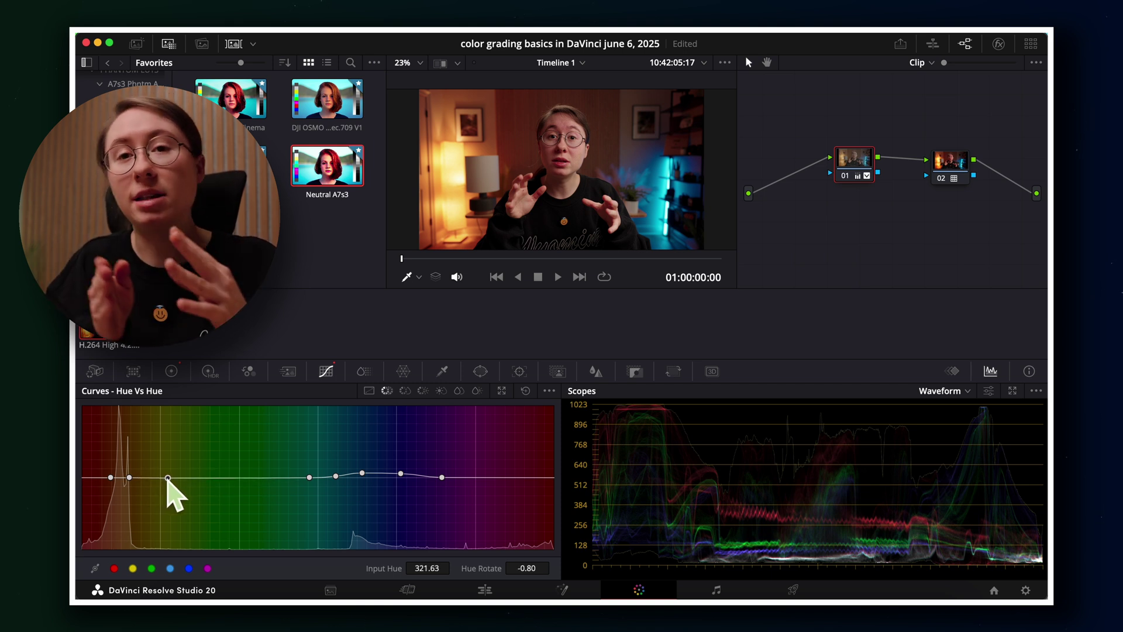
{"action": "key", "text": "super+s"}
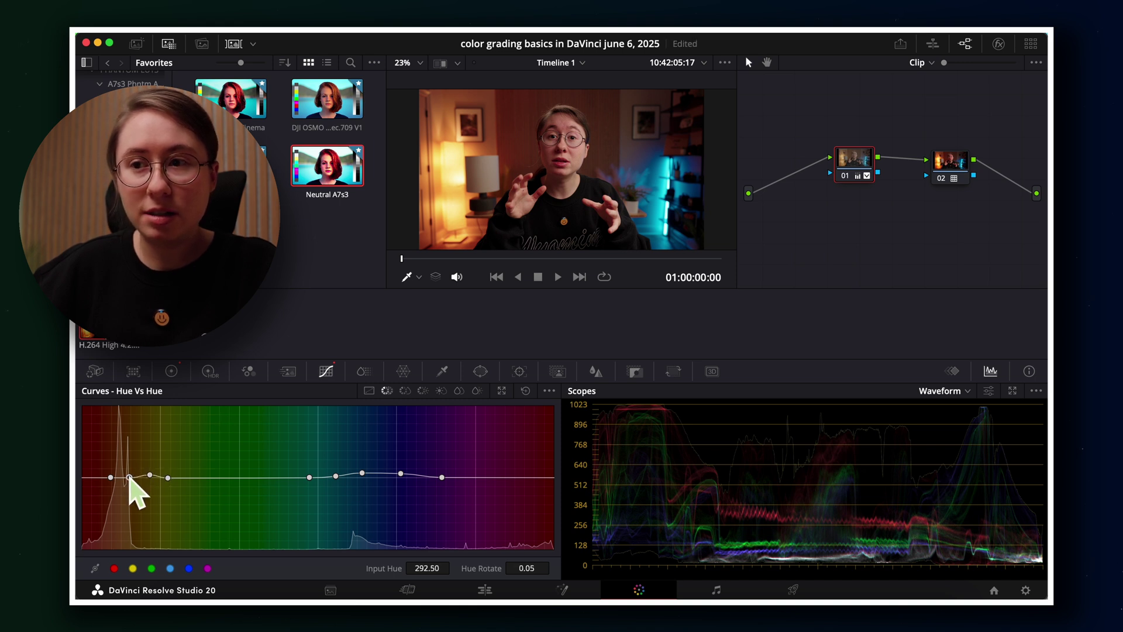
{"action": "mouse_move", "coordinate": [129, 477]}
{"action": "left_mouse_down"}
{"action": "mouse_move", "coordinate": [129, 466]}
{"action": "mouse_move", "coordinate": [129, 498]}
{"action": "mouse_move", "coordinate": [129, 464]}
{"action": "mouse_move", "coordinate": [134, 476]}
{"action": "left_mouse_up"}
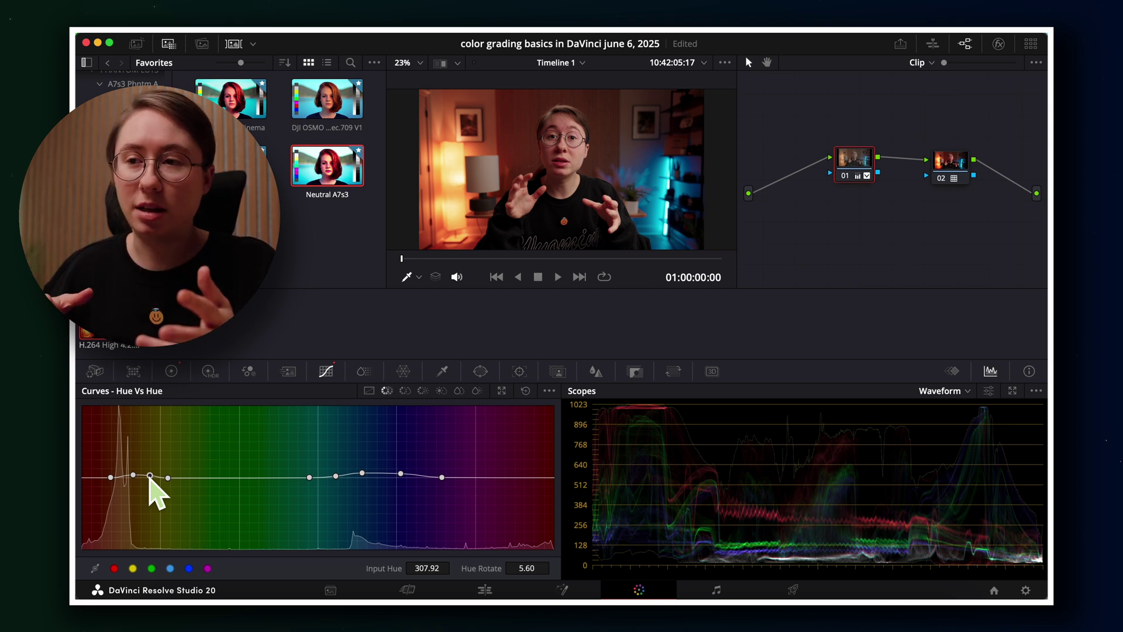
{"action": "left_click", "coordinate": [405, 390]}
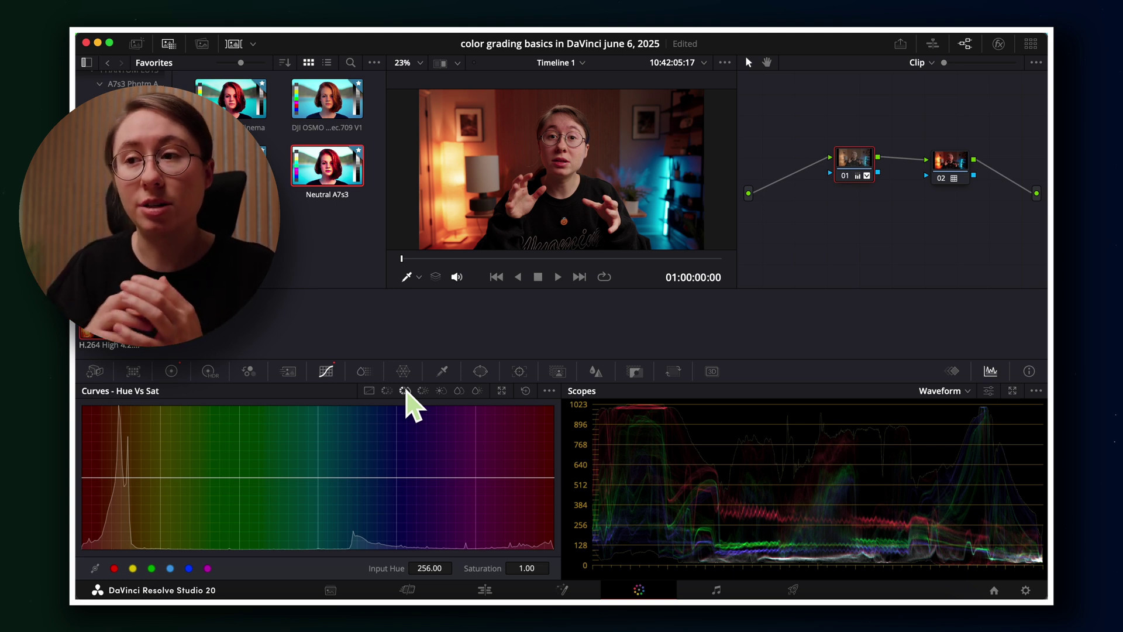
Sample the orange lamp and lower its Hue vs Sat point to 0.83 at hue 296.16.
{"action": "left_click", "coordinate": [456, 166]}
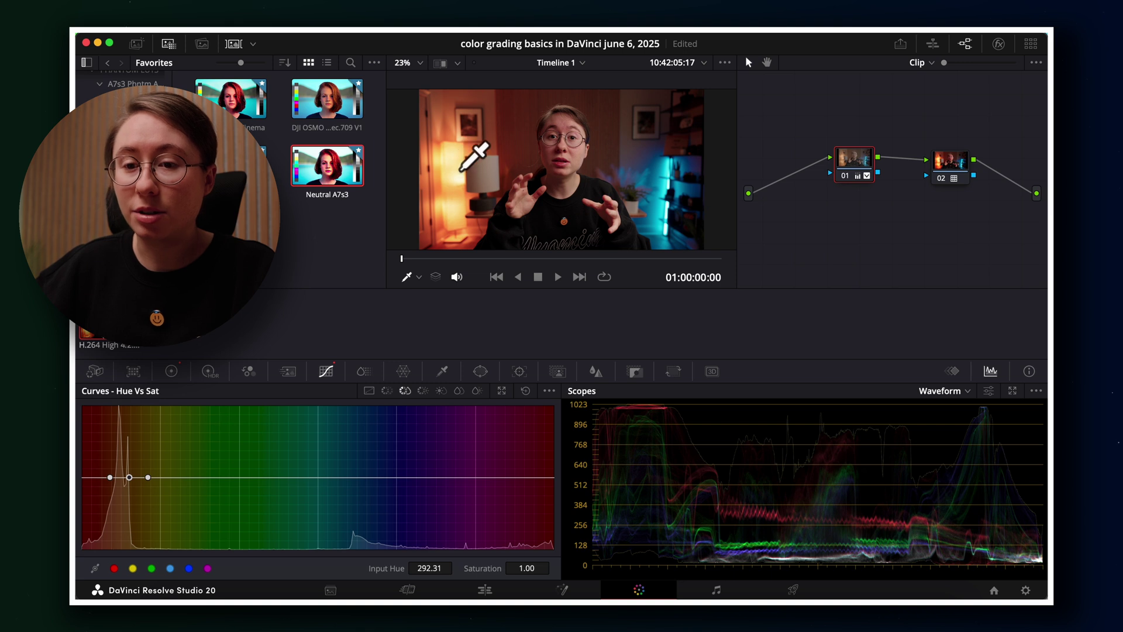
{"action": "left_click_drag", "start_coordinate": [148, 477], "coordinate": [172, 478]}
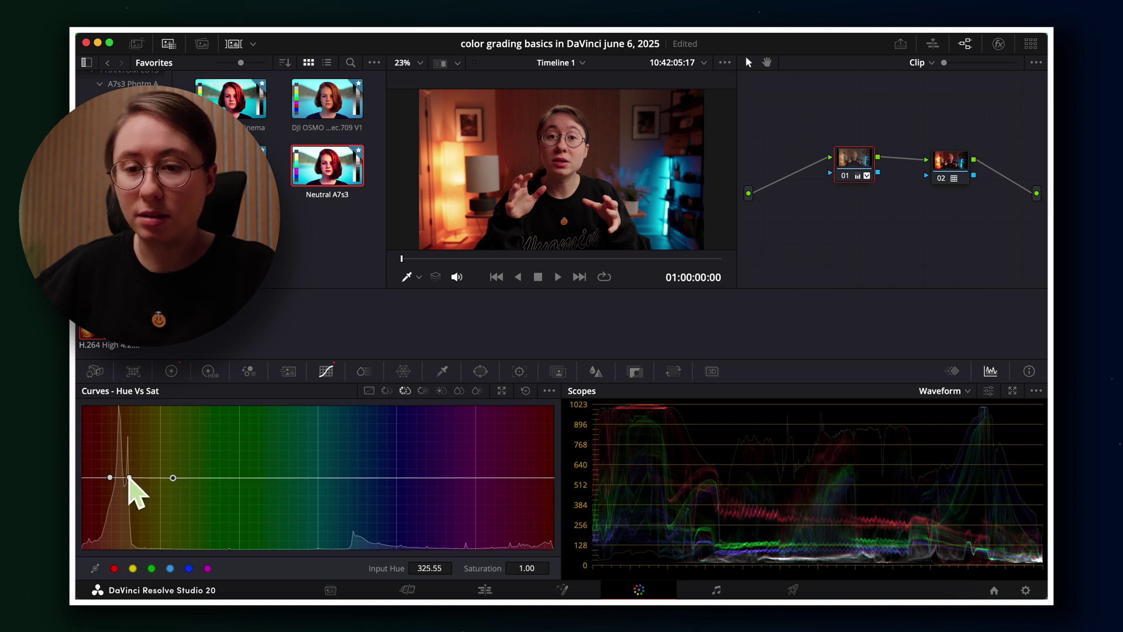
{"action": "left_click", "coordinate": [152, 478]}
{"action": "left_click_drag", "start_coordinate": [129, 478], "coordinate": [127, 521]}
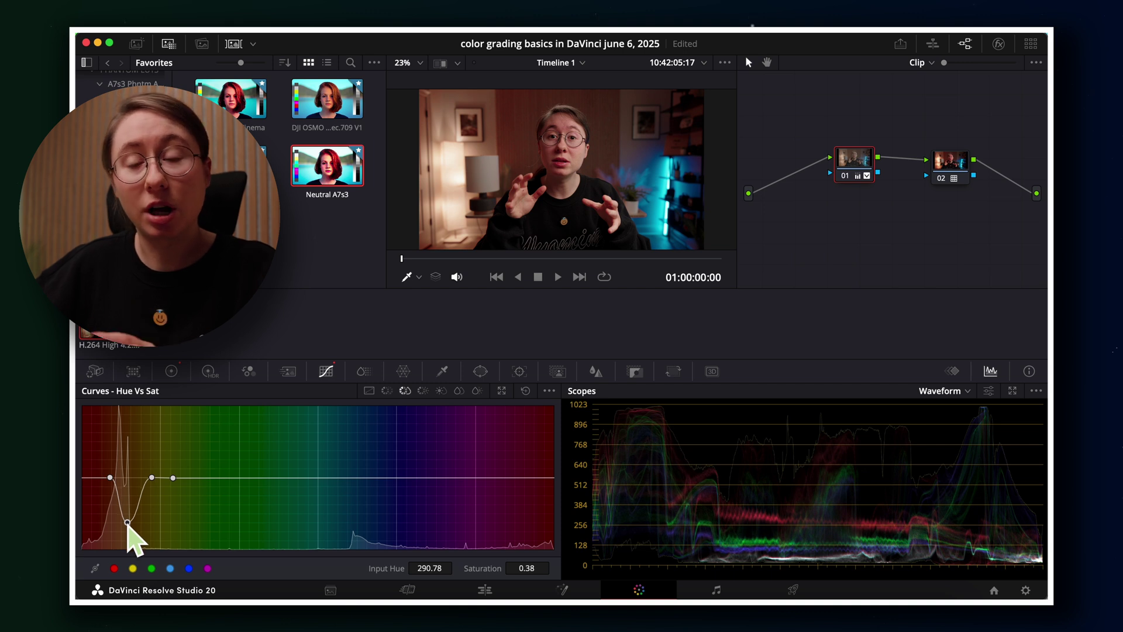
{"action": "left_click_drag", "start_coordinate": [127, 522], "coordinate": [133, 476]}
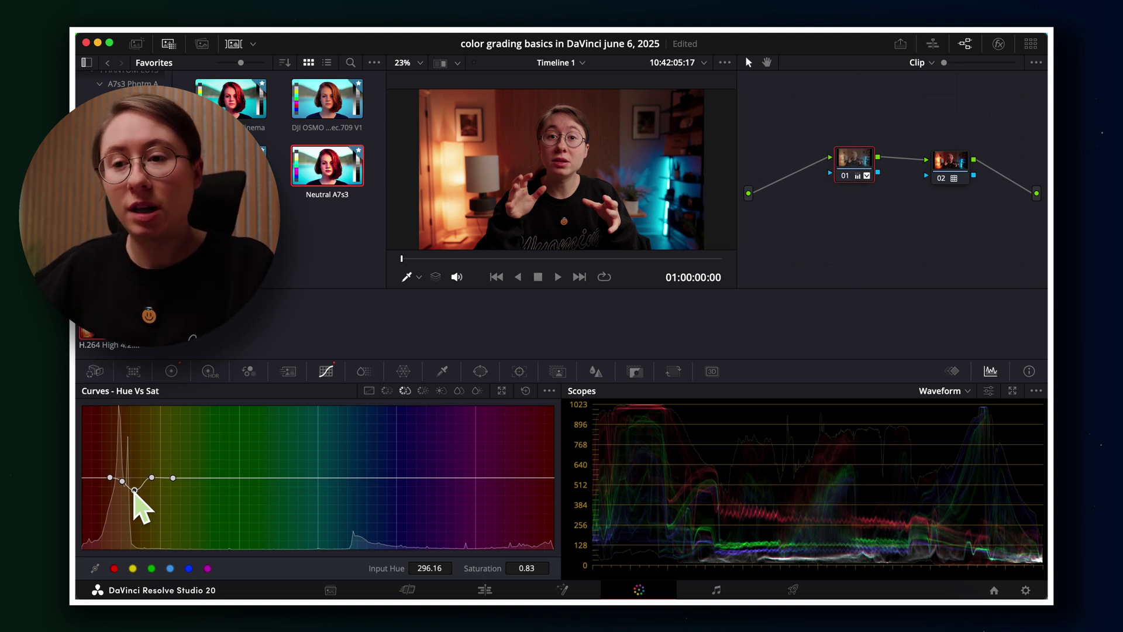
Flatten both the Hue vs Sat and Hue vs Hue curves, then return to ColorSlice.
{"action": "left_click", "coordinate": [363, 372]}
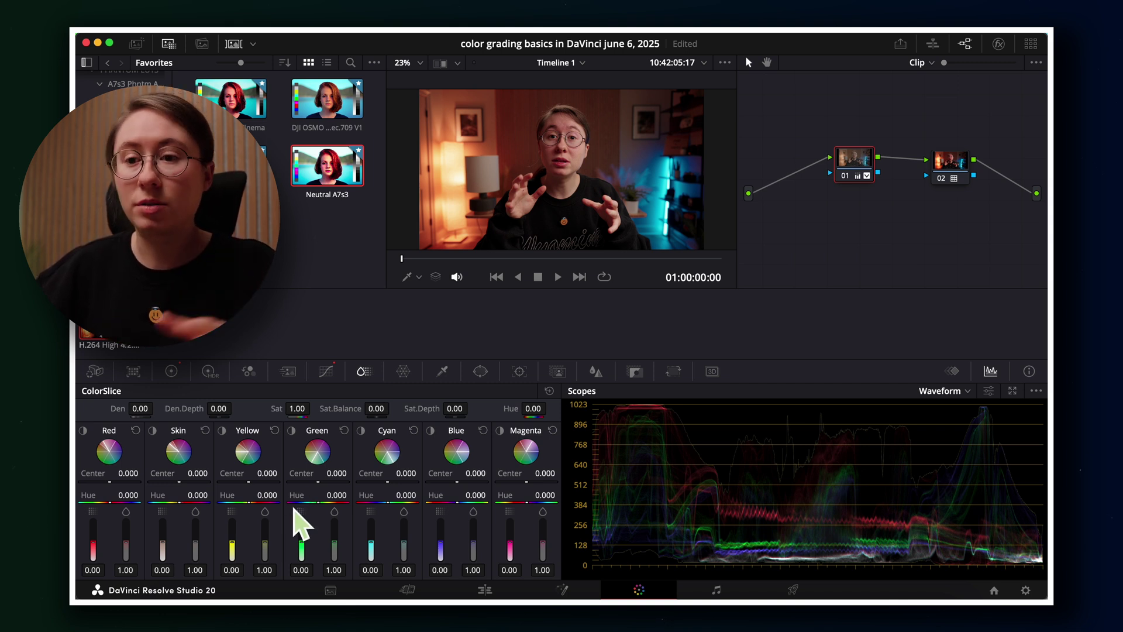
{"action": "left_click", "coordinate": [326, 372]}
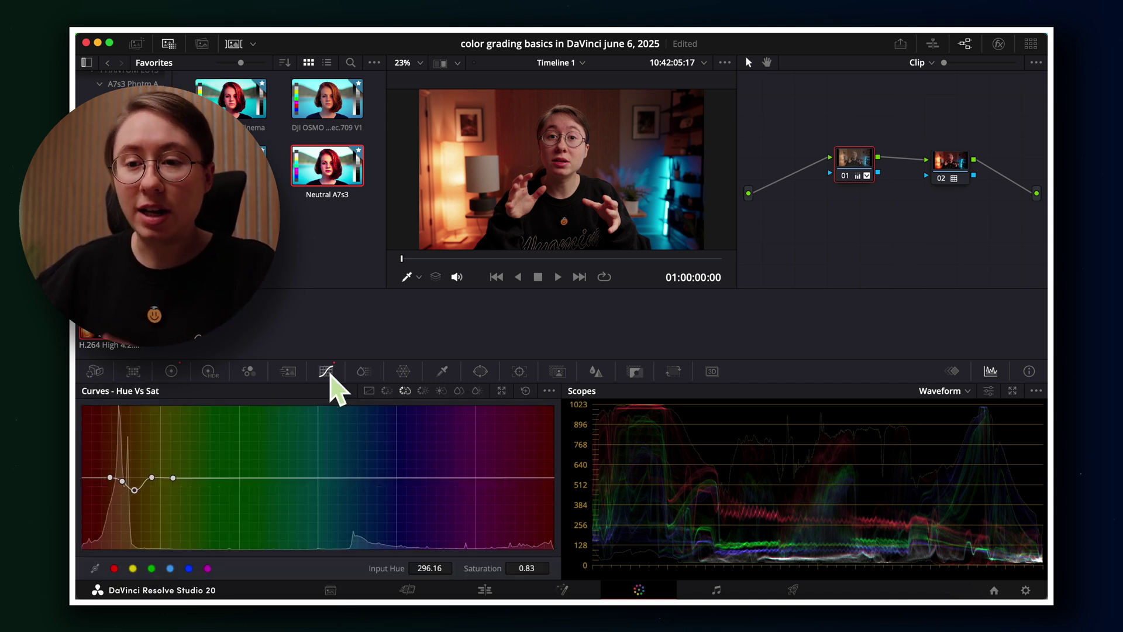
{"action": "left_click", "coordinate": [527, 392]}
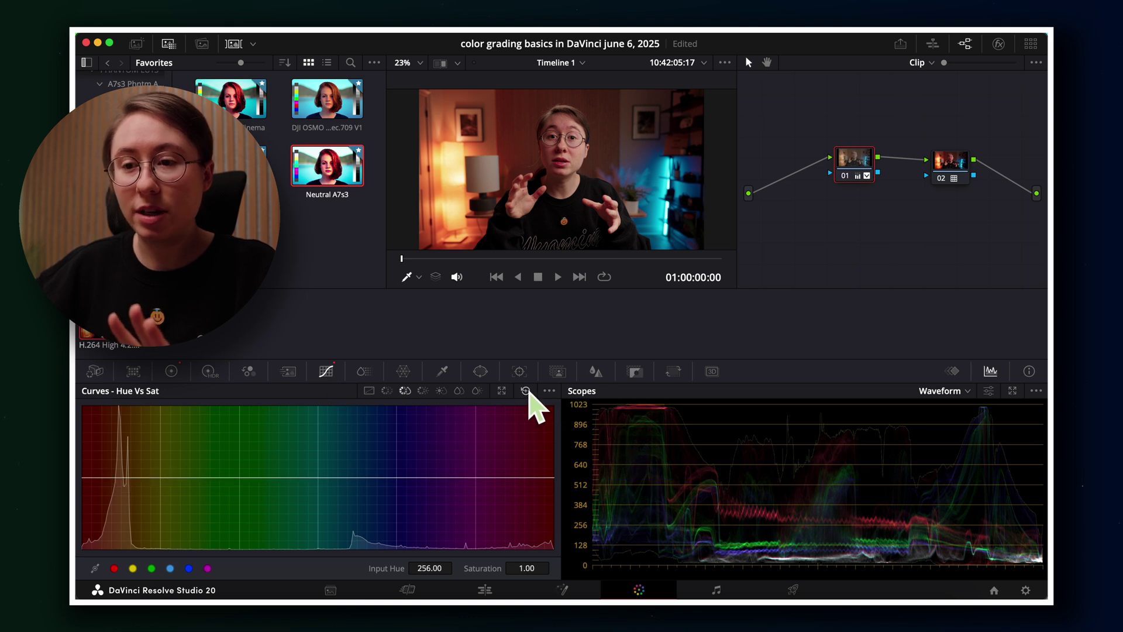
{"action": "left_click", "coordinate": [386, 391]}
{"action": "left_click", "coordinate": [526, 391]}
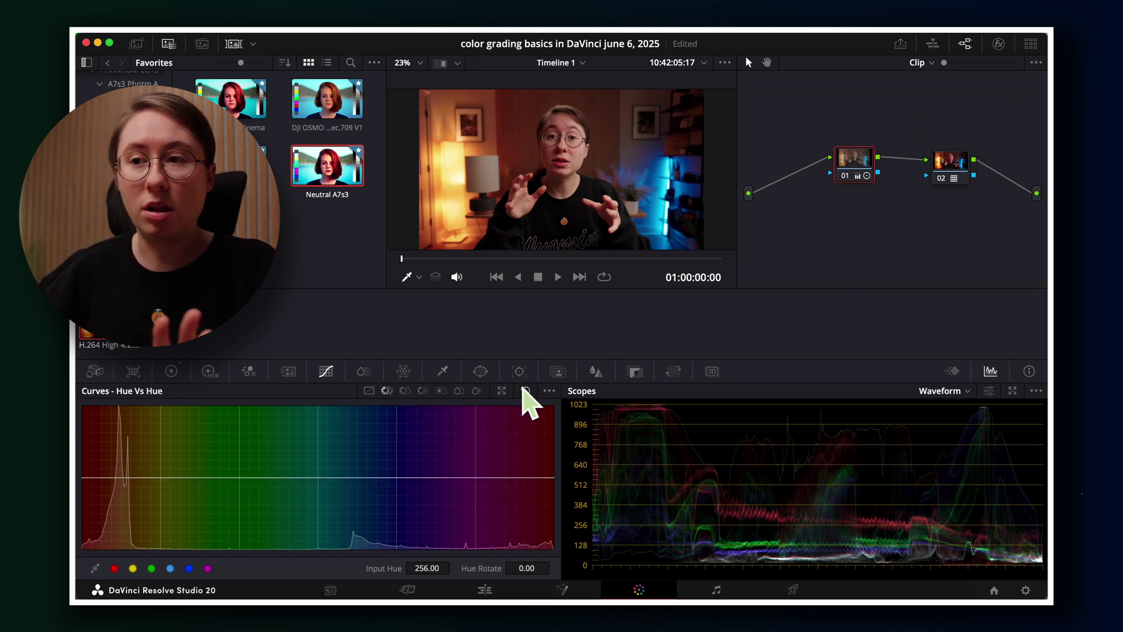
{"action": "left_click", "coordinate": [363, 372]}
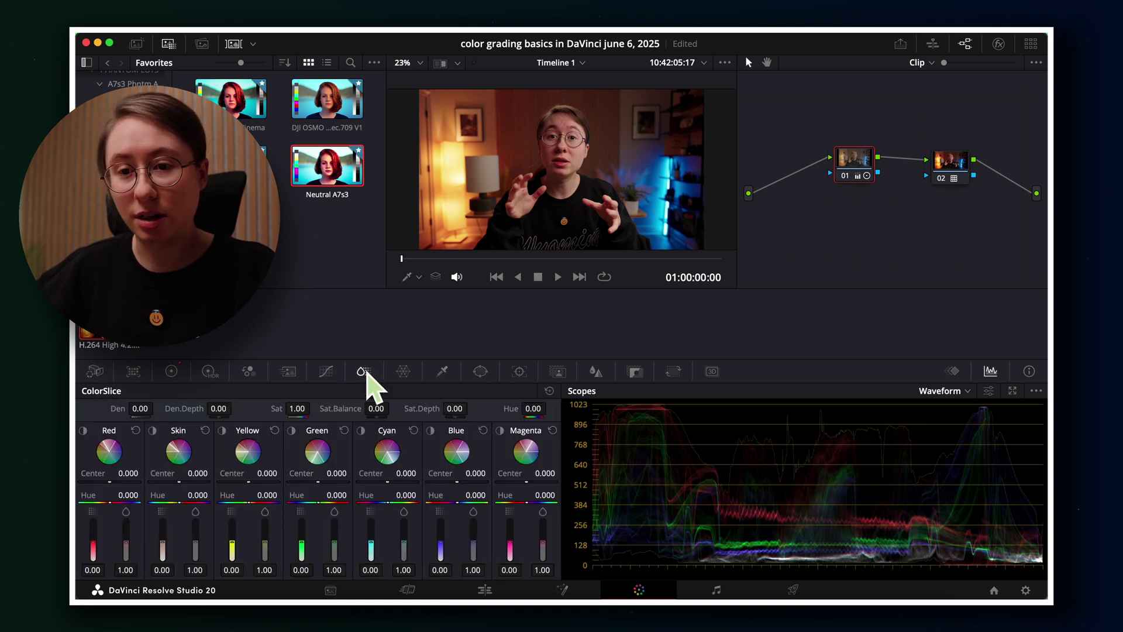
Nudge Yellow slightly, then set Blue hue 0.346, saturation 0.85 and density -0.23.
{"action": "left_click_drag", "start_coordinate": [232, 553], "coordinate": [234, 557]}
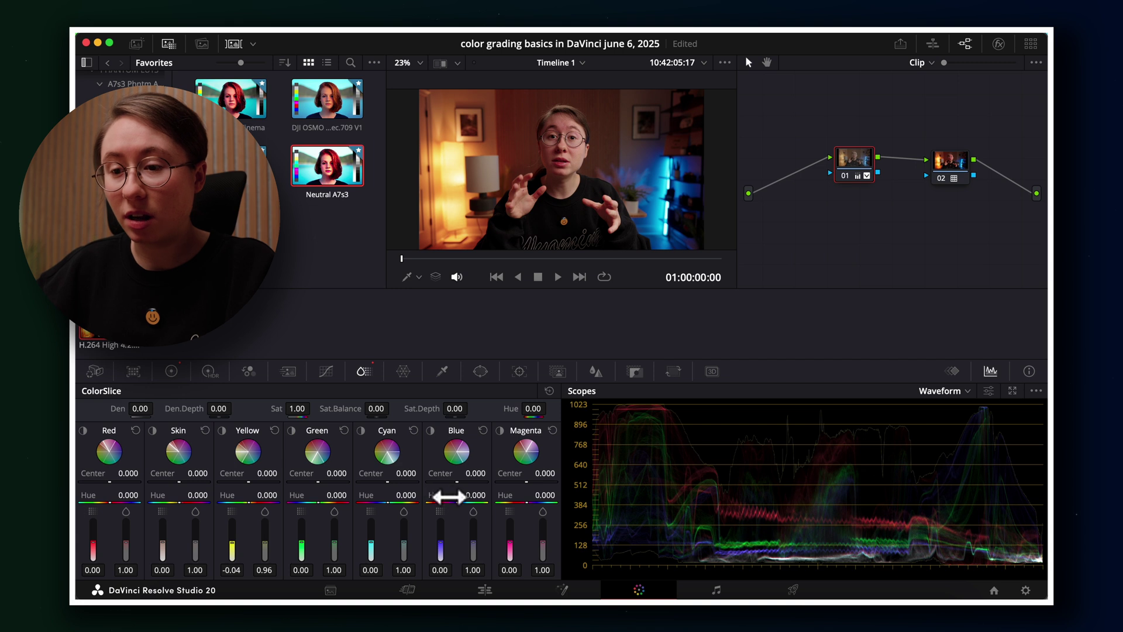
{"action": "left_click_drag", "start_coordinate": [474, 544], "coordinate": [464, 507]}
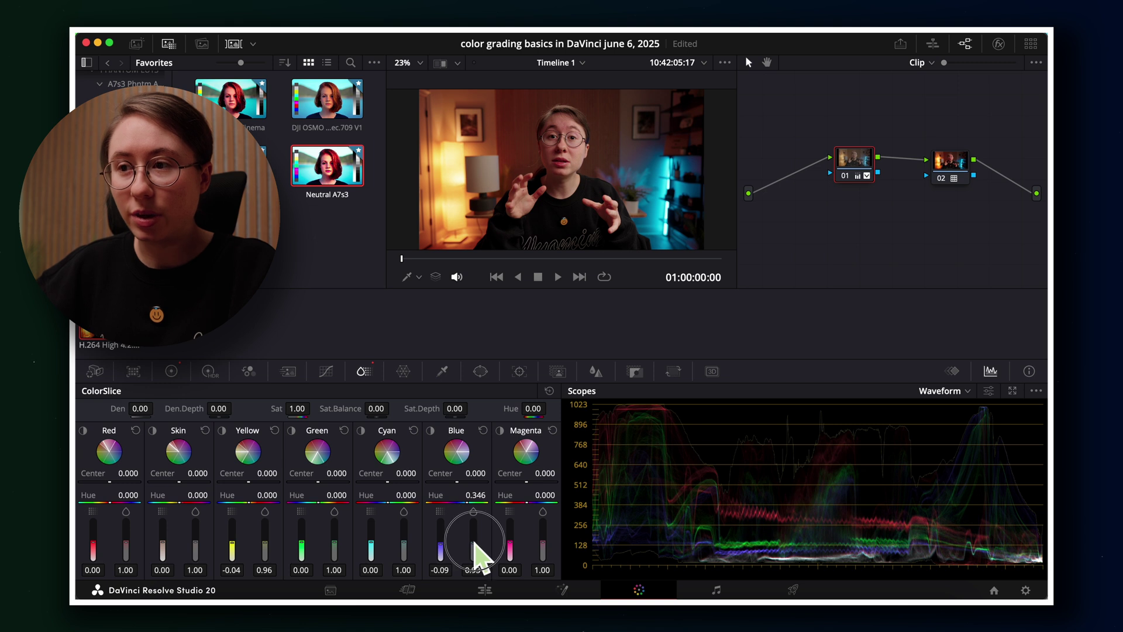
{"action": "mouse_move", "coordinate": [474, 541]}
{"action": "left_mouse_down"}
{"action": "mouse_move", "coordinate": [470, 528]}
{"action": "mouse_move", "coordinate": [476, 561]}
{"action": "left_mouse_up"}
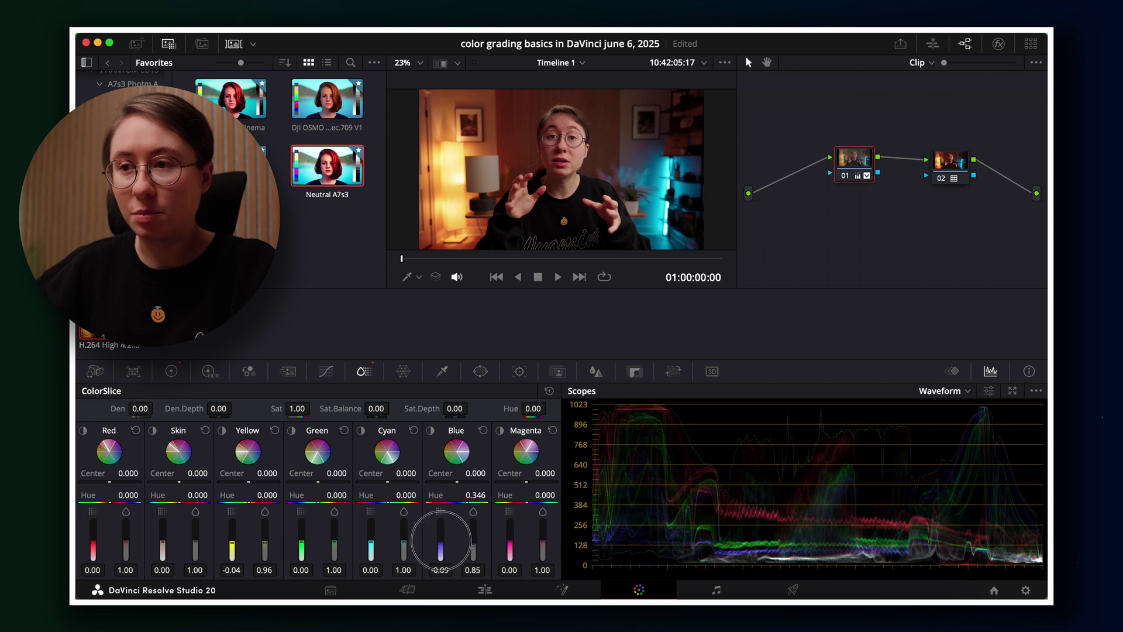
{"action": "mouse_move", "coordinate": [441, 539]}
{"action": "left_mouse_down"}
{"action": "mouse_move", "coordinate": [439, 556]}
{"action": "mouse_move", "coordinate": [445, 523]}
{"action": "mouse_move", "coordinate": [447, 551]}
{"action": "left_mouse_up"}
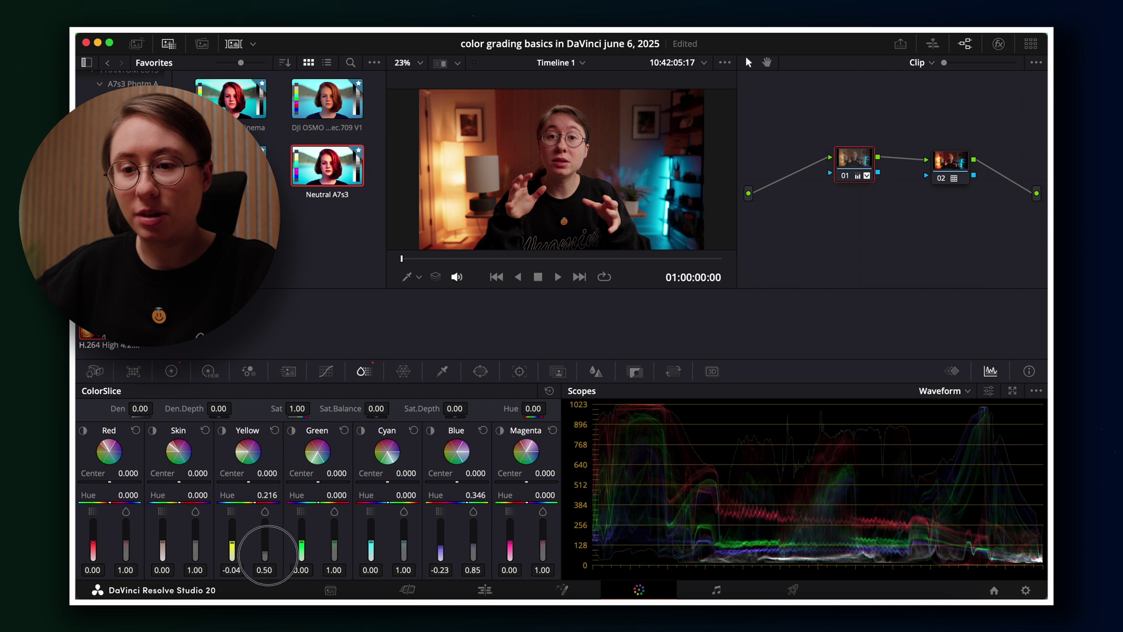
Raise Yellow density to 0.60, then settle Skin at saturation 1.02 and density 0.06.
{"action": "mouse_move", "coordinate": [232, 541]}
{"action": "left_mouse_down"}
{"action": "mouse_move", "coordinate": [232, 524]}
{"action": "mouse_move", "coordinate": [231, 571]}
{"action": "mouse_move", "coordinate": [241, 531]}
{"action": "left_mouse_up"}
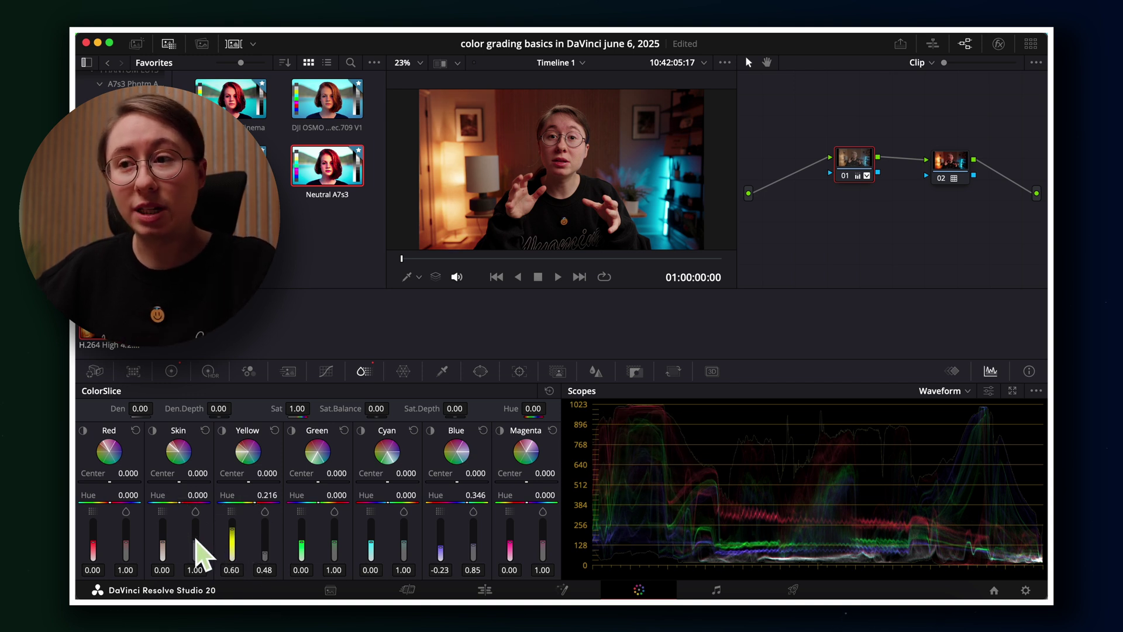
{"action": "left_click_drag", "start_coordinate": [195, 540], "coordinate": [195, 504]}
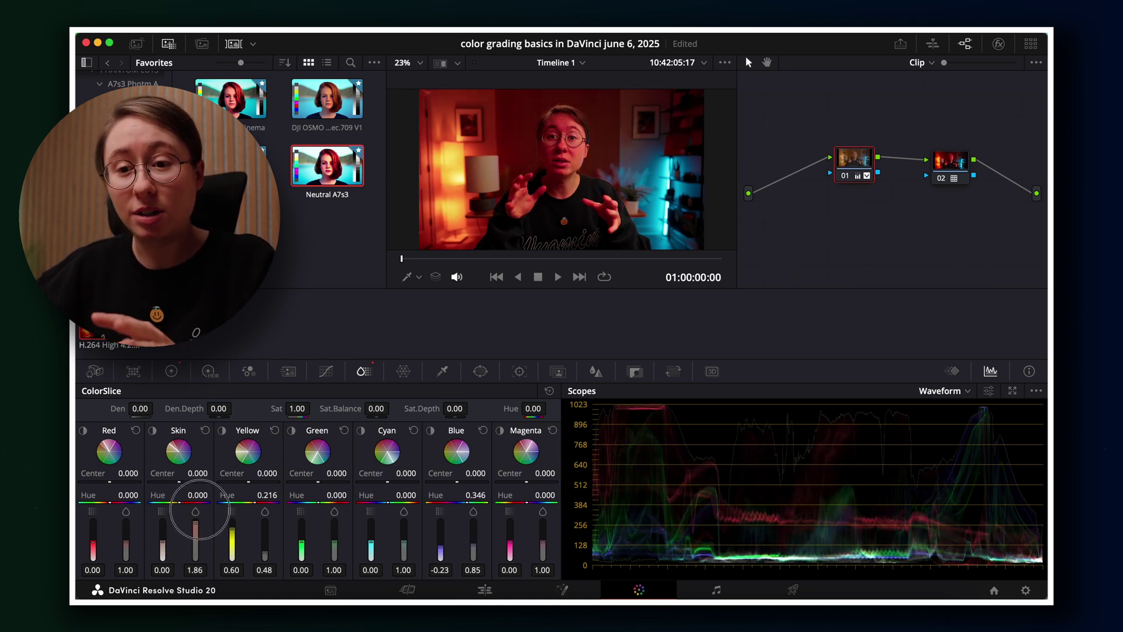
{"action": "left_click_drag", "start_coordinate": [195, 509], "coordinate": [195, 535]}
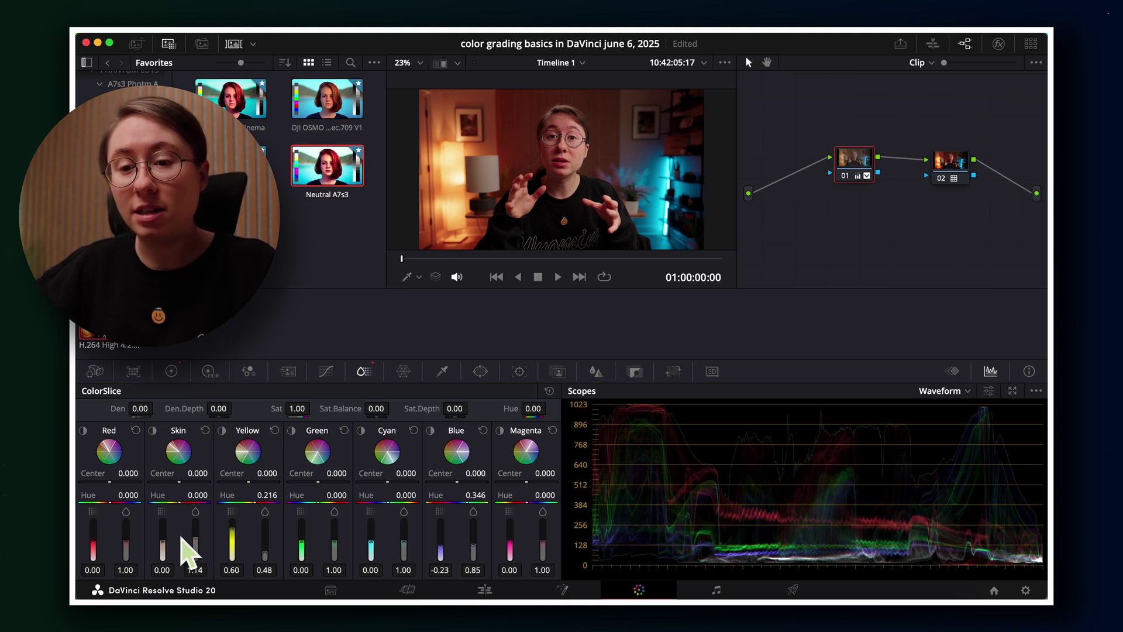
{"action": "left_click_drag", "start_coordinate": [167, 538], "coordinate": [166, 534]}
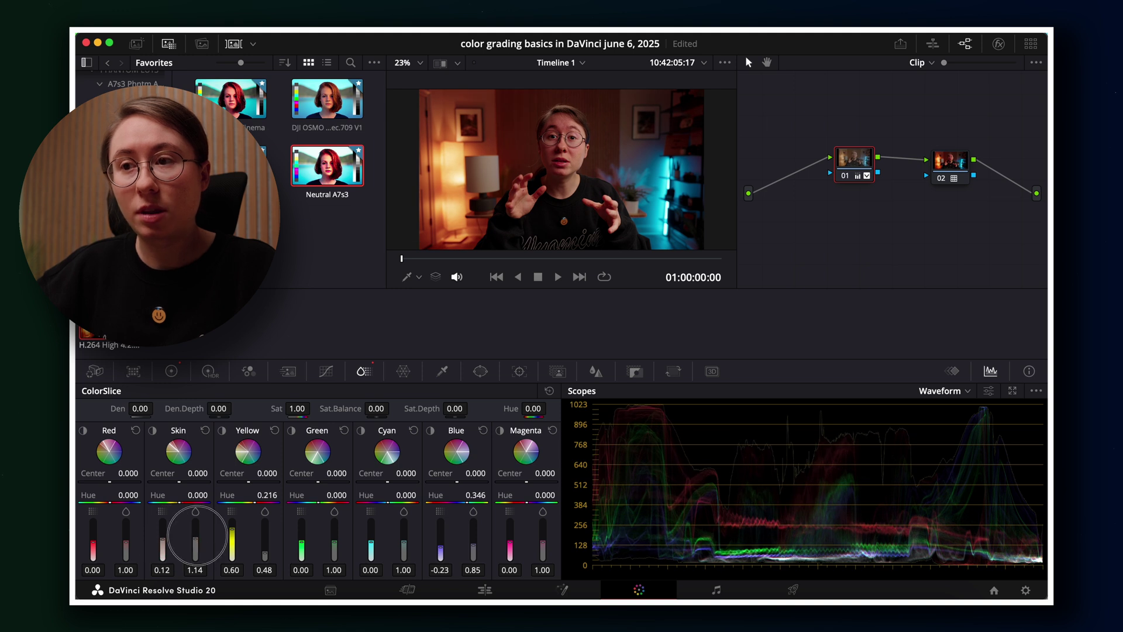
{"action": "left_click_drag", "start_coordinate": [166, 533], "coordinate": [166, 540]}
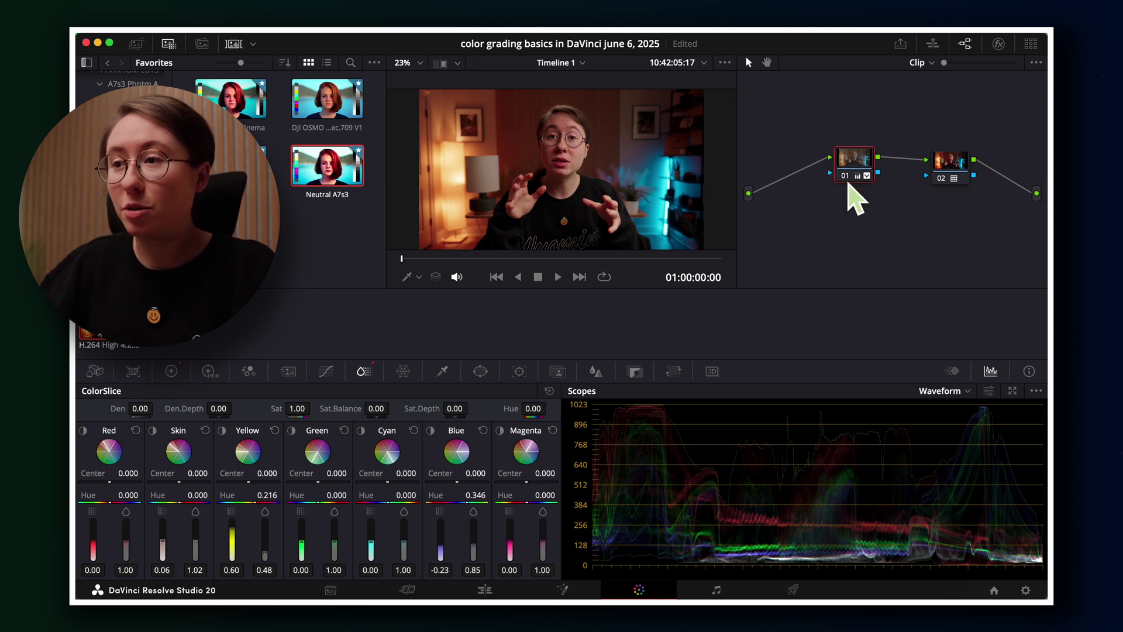
{"action": "left_click", "coordinate": [843, 173]}
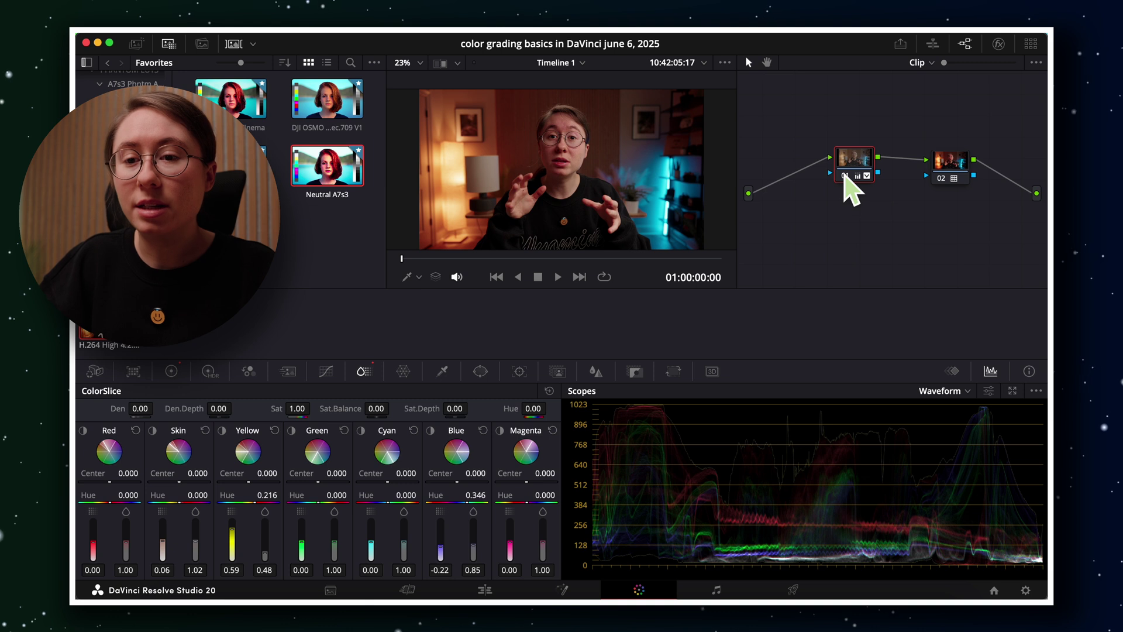
{"action": "left_click", "coordinate": [171, 371]}
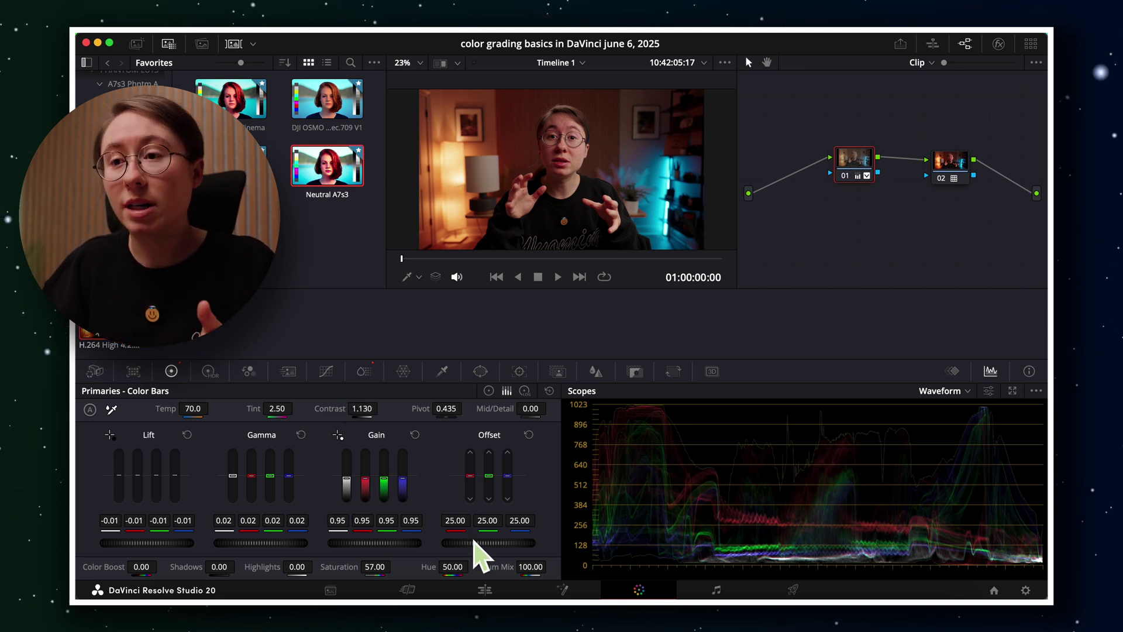
{"action": "left_click_drag", "start_coordinate": [474, 540], "coordinate": [436, 534]}
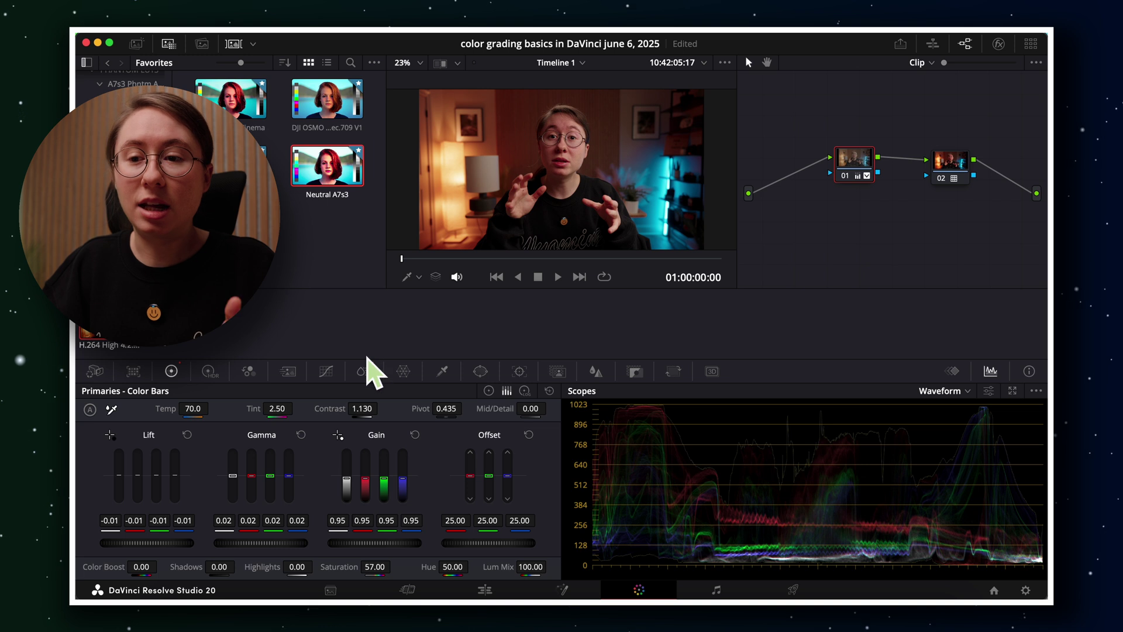
{"action": "left_click", "coordinate": [364, 371]}
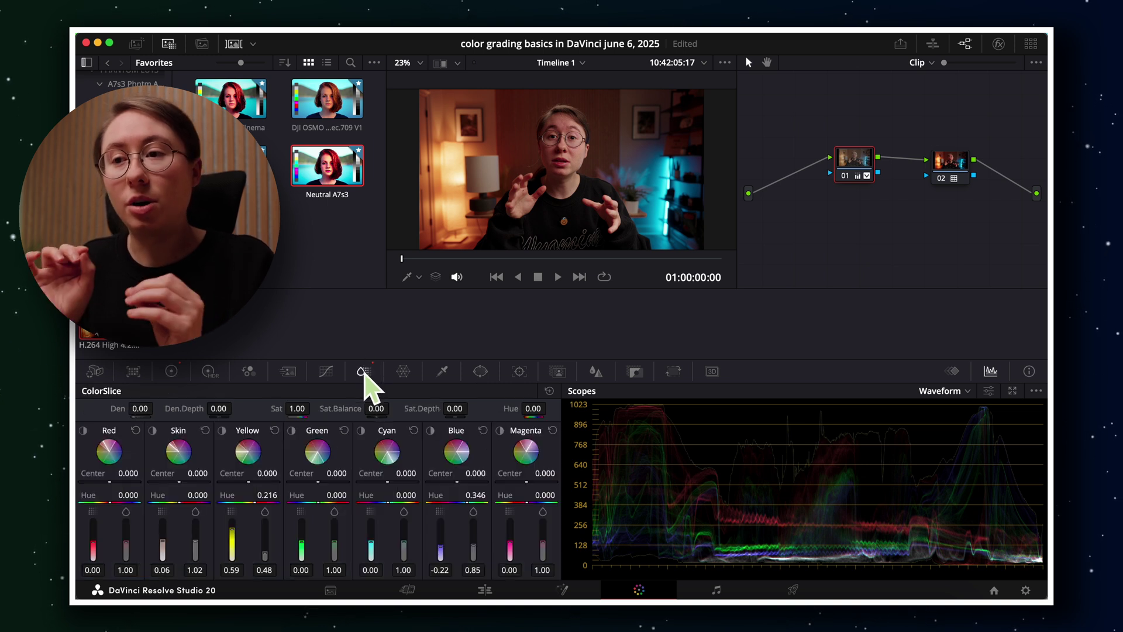